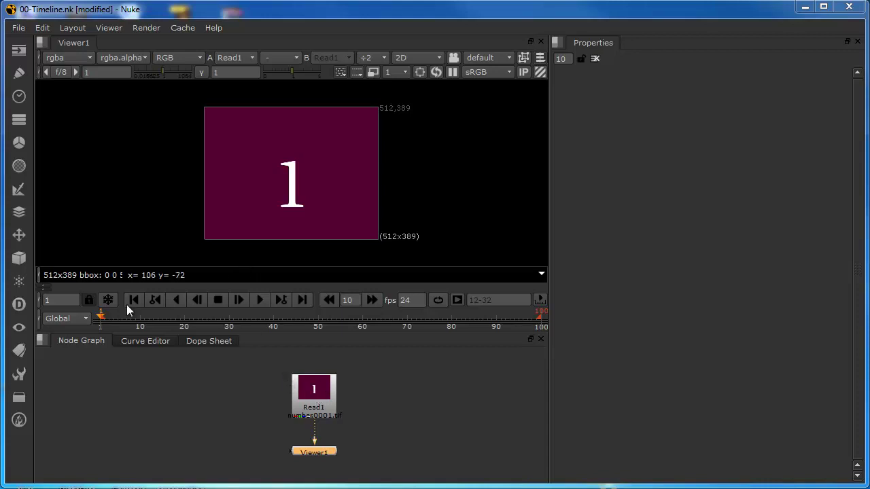
- Scrub the timeline to frame 100, open the Read1 node's properties, and return the playhead to frame 1
{"action": "left_click_drag", "start_coordinate": [100, 318], "coordinate": [542, 340]}
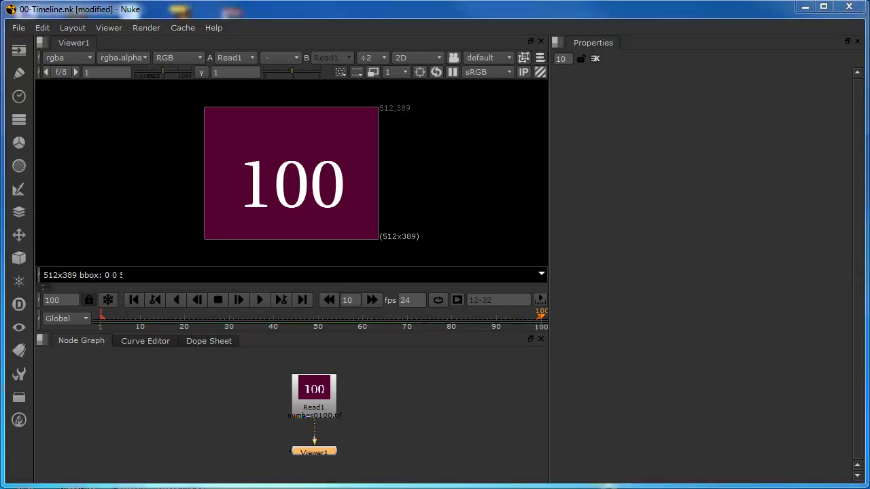
{"action": "double_click", "coordinate": [322, 390]}
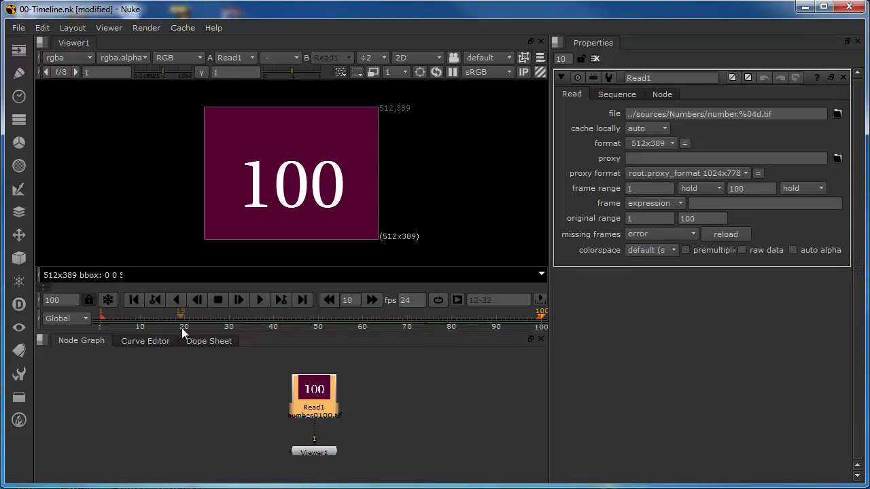
{"action": "left_click", "coordinate": [162, 318]}
{"action": "left_click_drag", "start_coordinate": [163, 321], "coordinate": [102, 327]}
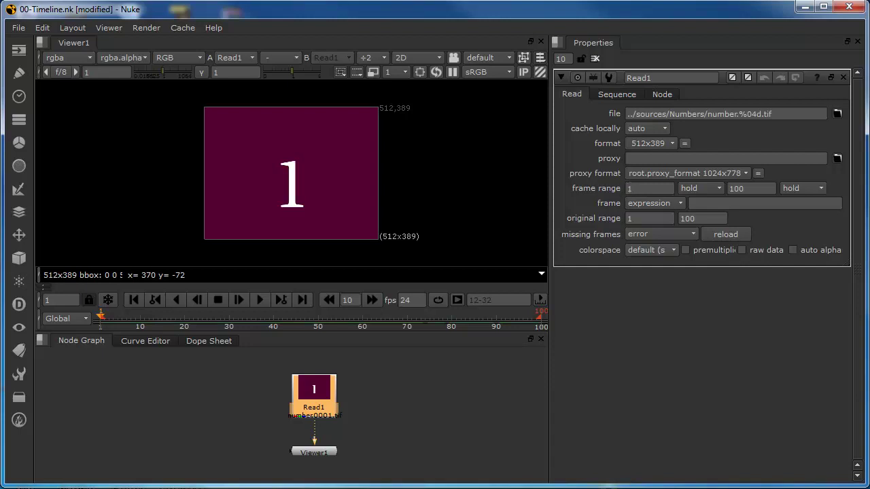
- Set Read1's frame range to start at 20 and end at 80
{"action": "left_click", "coordinate": [642, 189]}
{"action": "type", "text": "20"}
{"action": "key", "text": "Tab"}
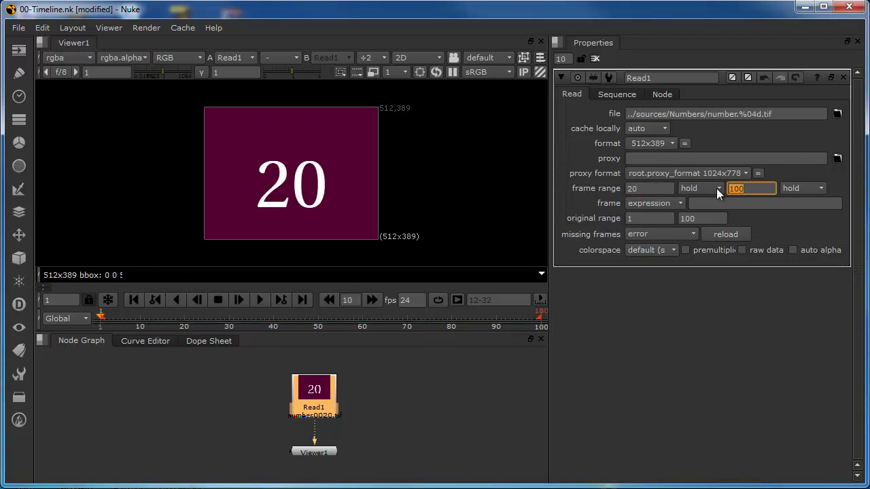
{"action": "type", "text": "80"}
{"action": "key", "text": "Return"}
- Play the sequence to check the shortened frame range, stop playback, and return the playhead to frame 1
{"action": "left_click", "coordinate": [258, 299]}
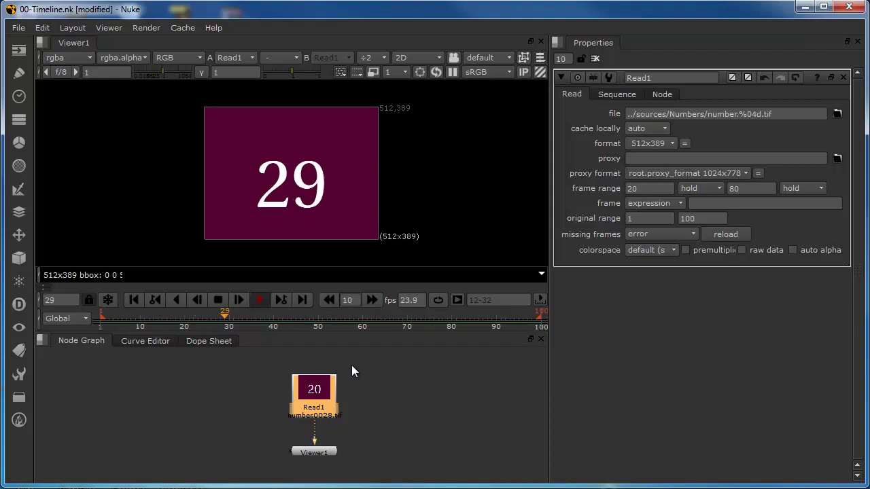
{"action": "left_click", "coordinate": [220, 300]}
{"action": "key", "text": "Return"}
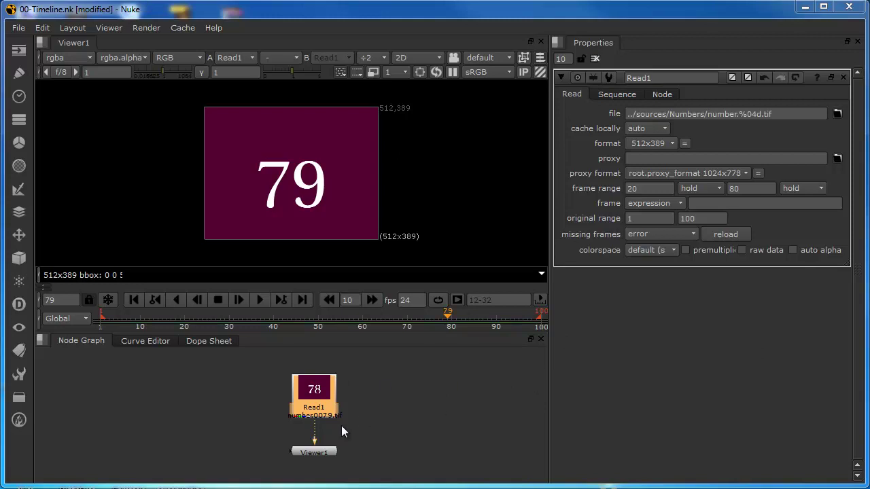
{"action": "left_click_drag", "start_coordinate": [120, 317], "coordinate": [102, 334]}
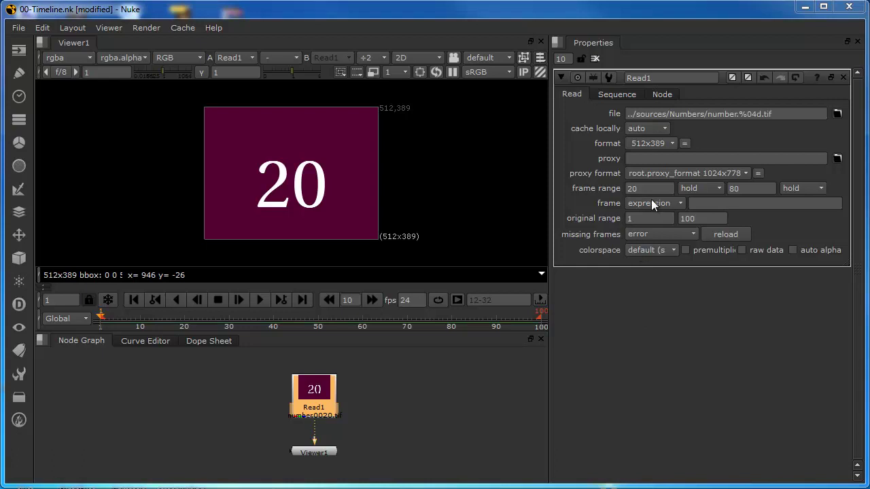
- Set Read1's behaviour before the first frame to loop and check it by playing and scrubbing the timeline
{"action": "left_click", "coordinate": [703, 188]}
{"action": "left_click", "coordinate": [705, 199]}
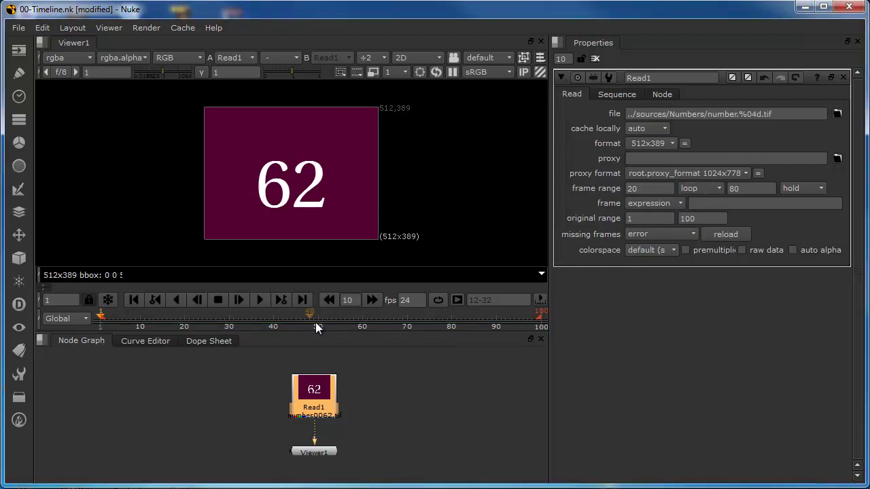
{"action": "left_click", "coordinate": [261, 300]}
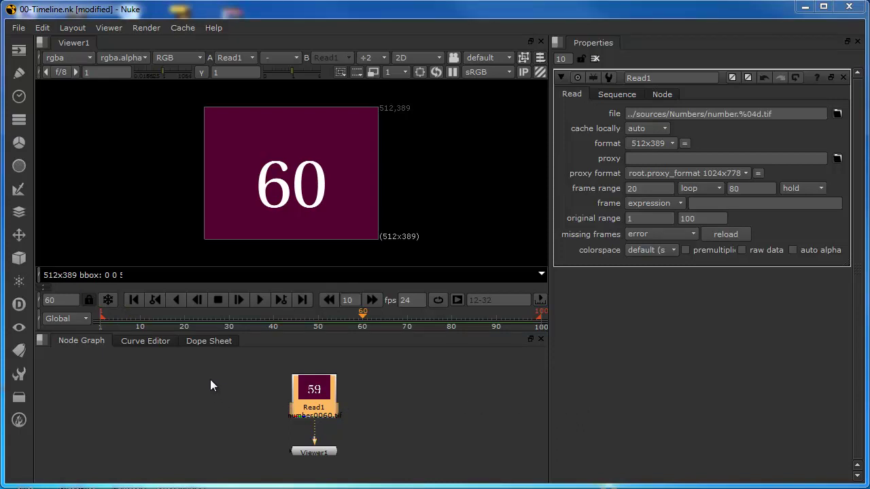
{"action": "left_click_drag", "start_coordinate": [108, 317], "coordinate": [249, 327]}
{"action": "left_click_drag", "start_coordinate": [265, 327], "coordinate": [449, 333]}
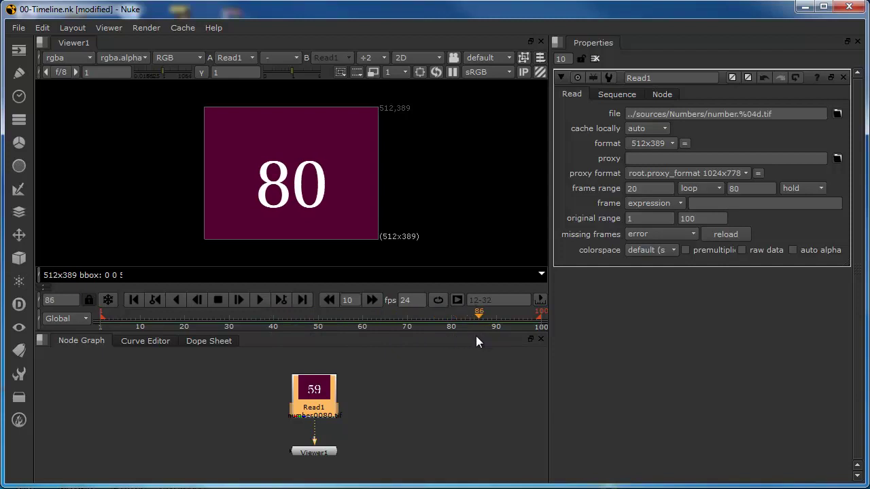
{"action": "left_click_drag", "start_coordinate": [102, 320], "coordinate": [224, 319]}
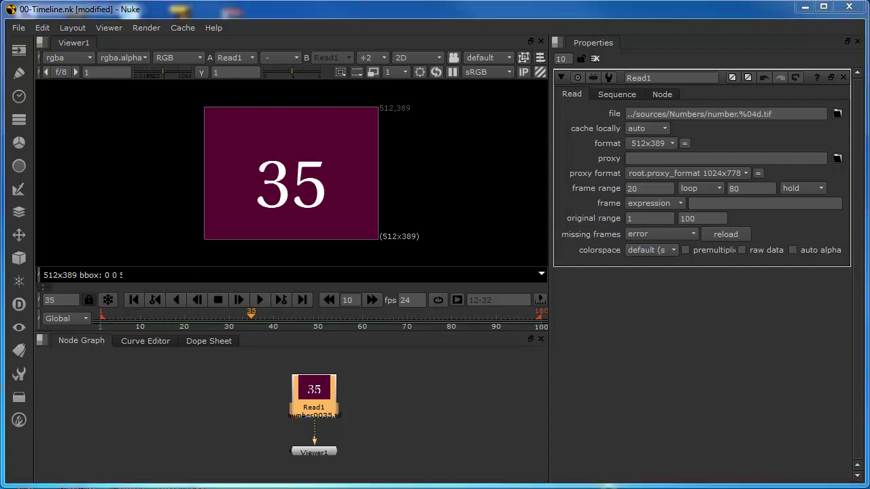
- Switch Read1's behaviour before the first frame to bounce, play the sequence to check it, and stop playback
{"action": "left_click", "coordinate": [699, 189]}
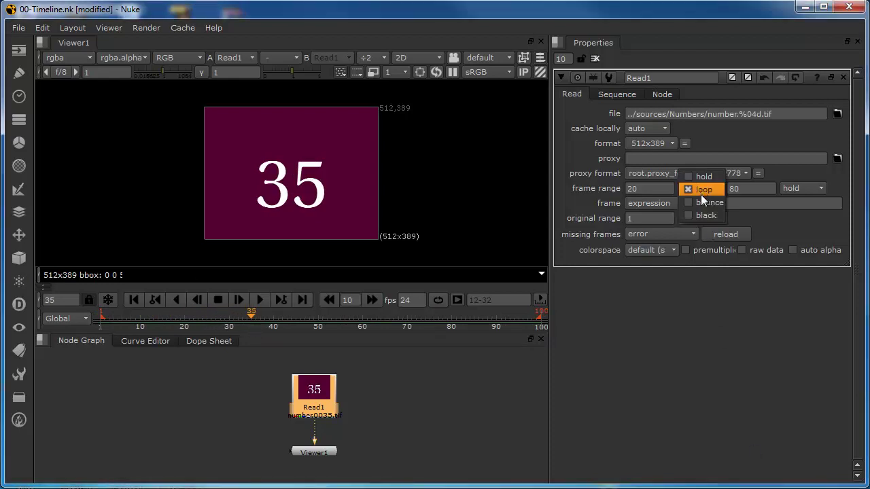
{"action": "left_click", "coordinate": [702, 203]}
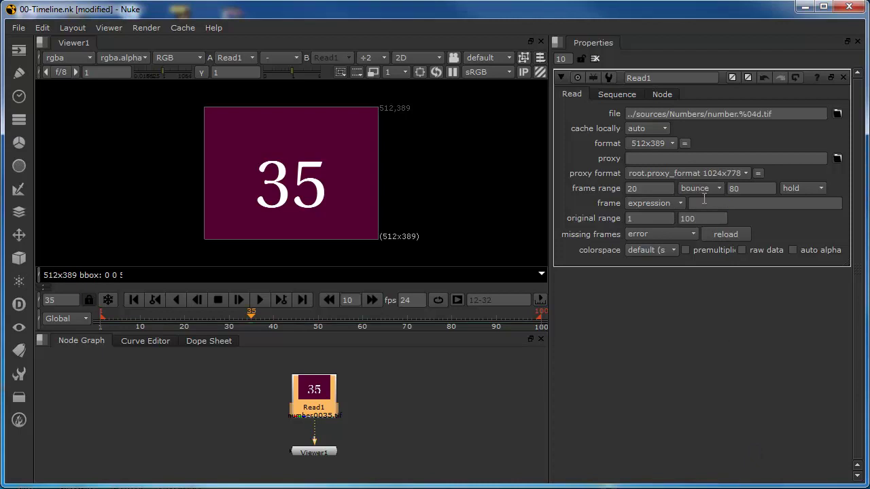
{"action": "left_click", "coordinate": [260, 300]}
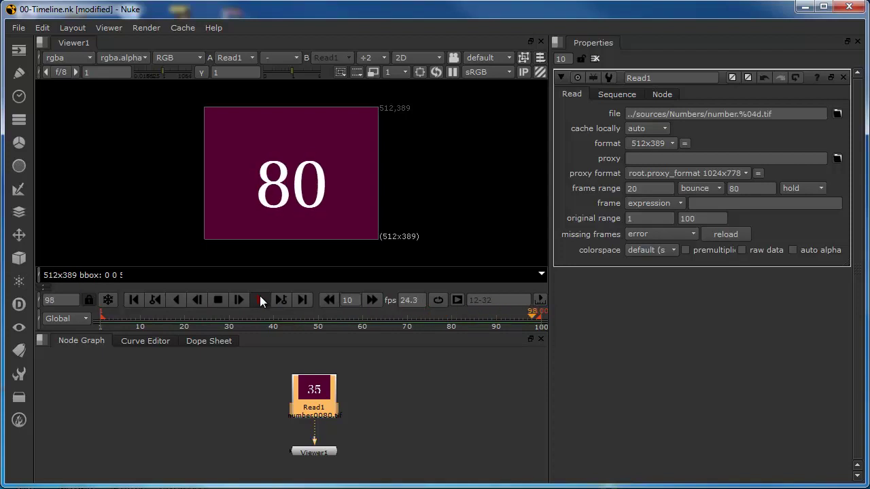
{"action": "left_click", "coordinate": [219, 300]}
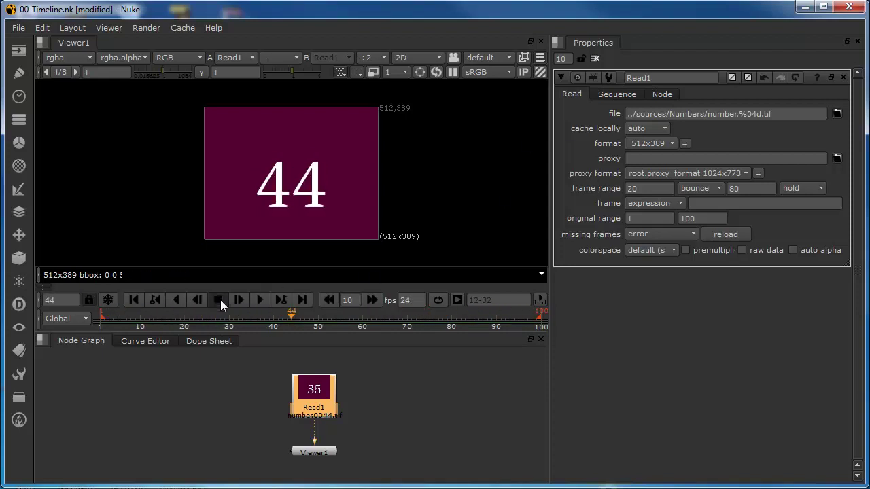
- Set Read1's behaviour both before the first frame and after the last frame to black, checking it during playback
{"action": "left_click", "coordinate": [710, 190]}
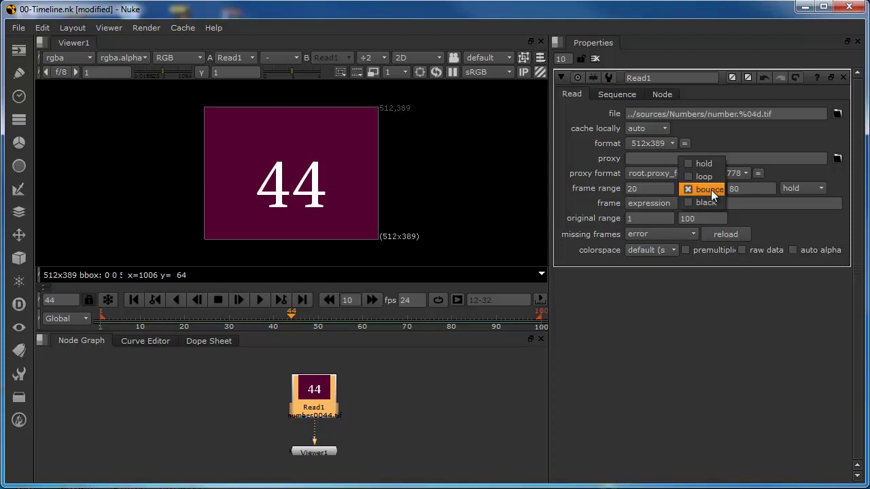
{"action": "left_click", "coordinate": [703, 202]}
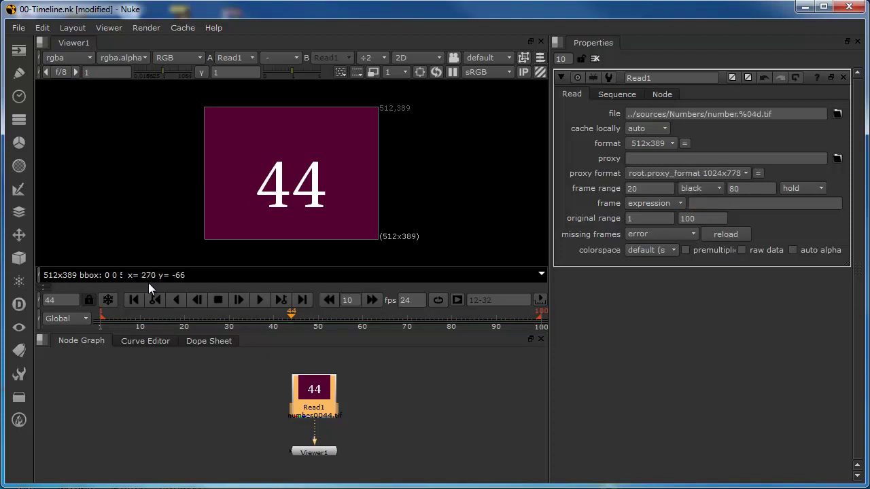
{"action": "left_click", "coordinate": [261, 302]}
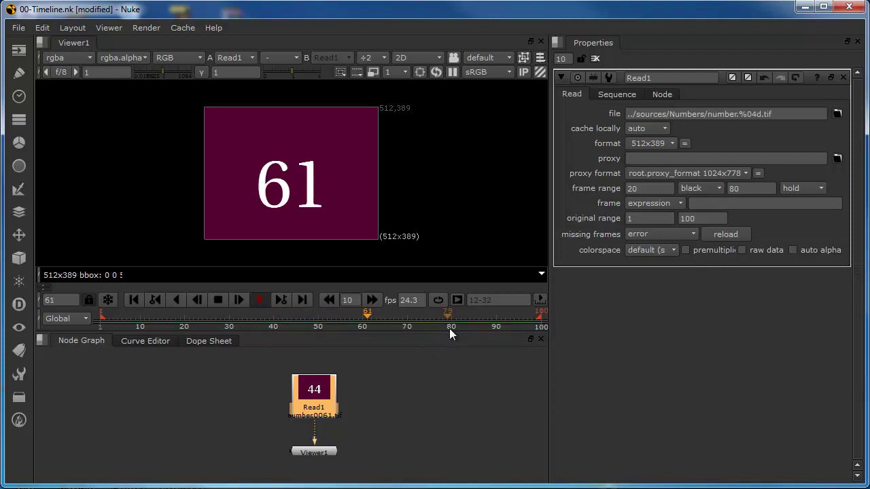
{"action": "left_click", "coordinate": [805, 189]}
{"action": "left_click", "coordinate": [815, 228]}
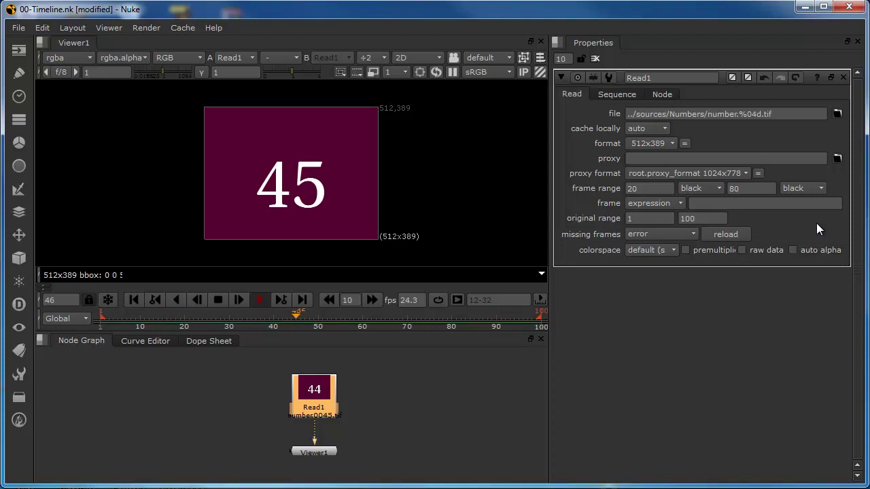
{"action": "left_click", "coordinate": [219, 300]}
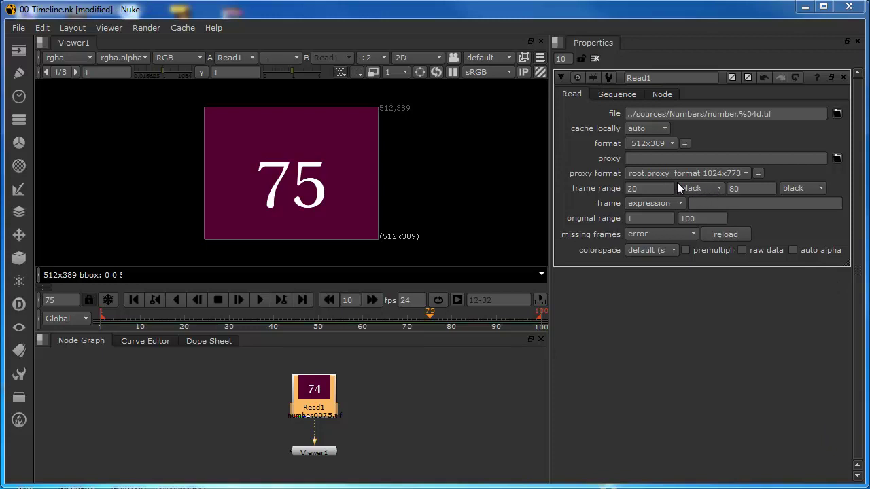
{"action": "left_click", "coordinate": [817, 192]}
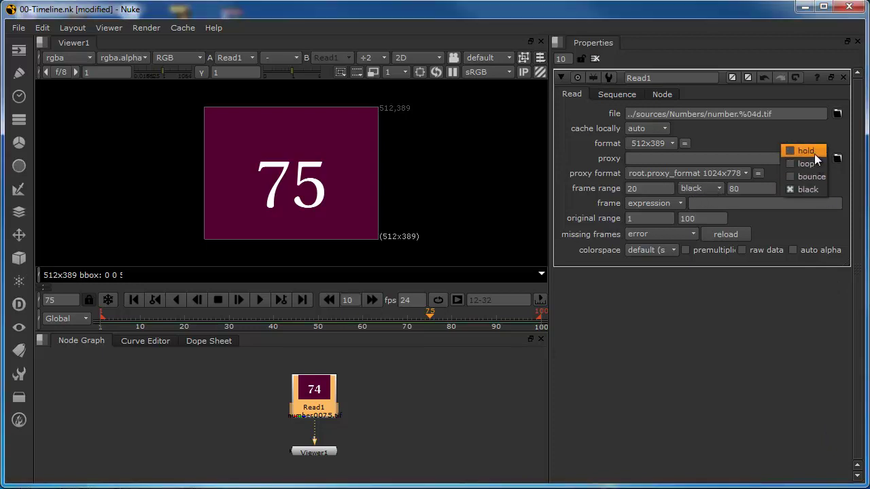
{"action": "left_click", "coordinate": [837, 179]}
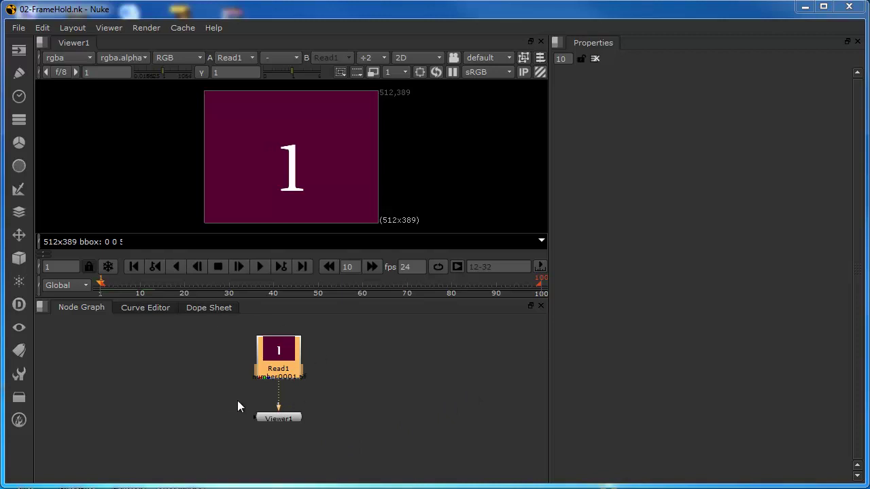
{"action": "left_click_drag", "start_coordinate": [101, 285], "coordinate": [100, 306]}
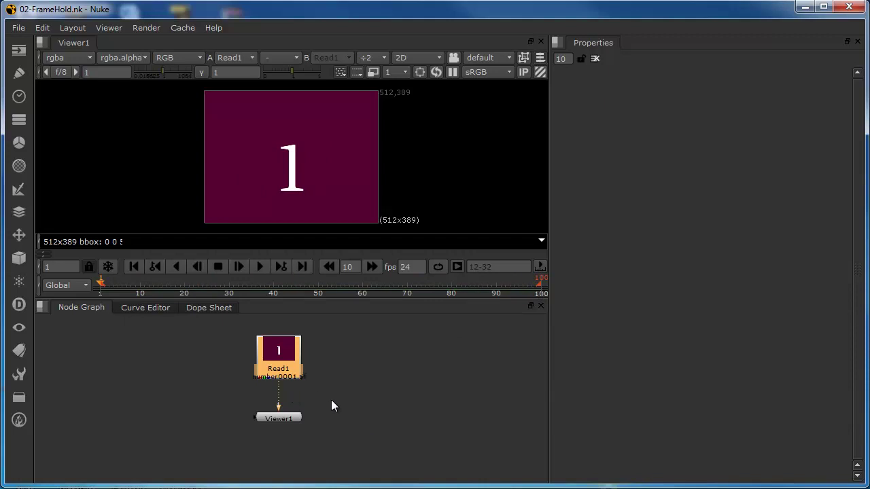
- Make room above Viewer1 and insert a FrameHold node between Read1 and Viewer1
{"action": "left_click_drag", "start_coordinate": [273, 423], "coordinate": [274, 439]}
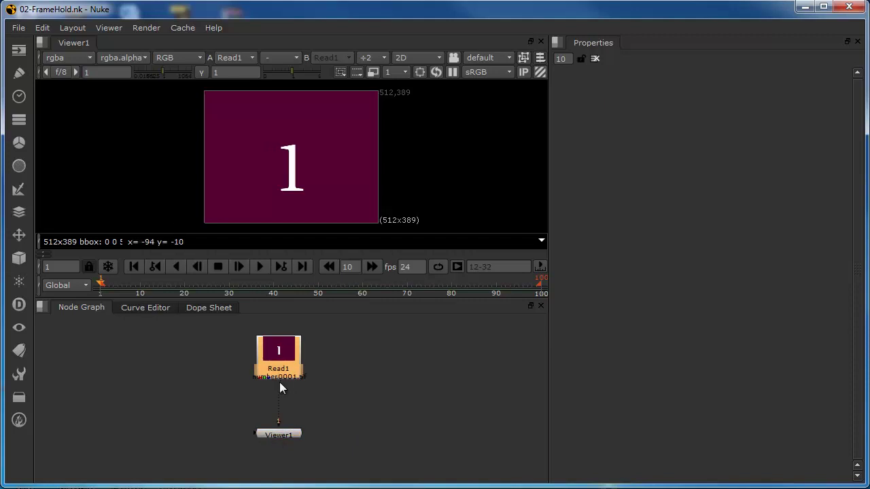
{"action": "key", "text": "Tab"}
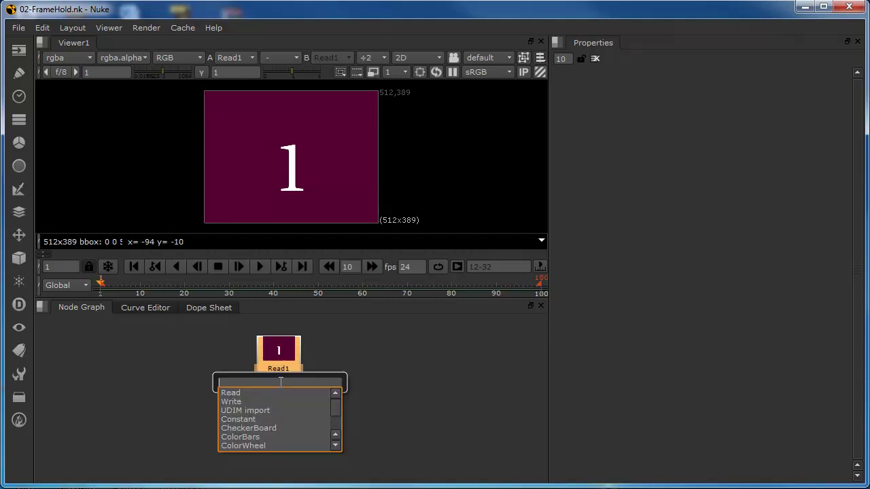
{"action": "type", "text": "frame"}
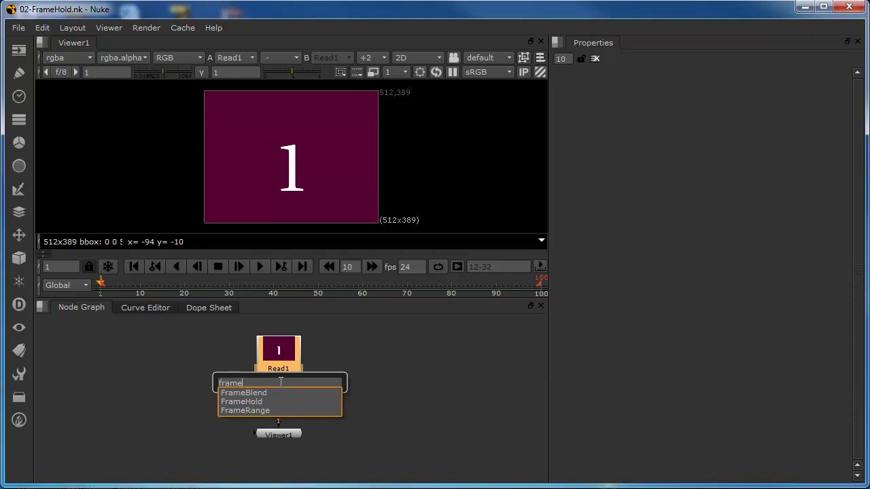
{"action": "type", "text": "h"}
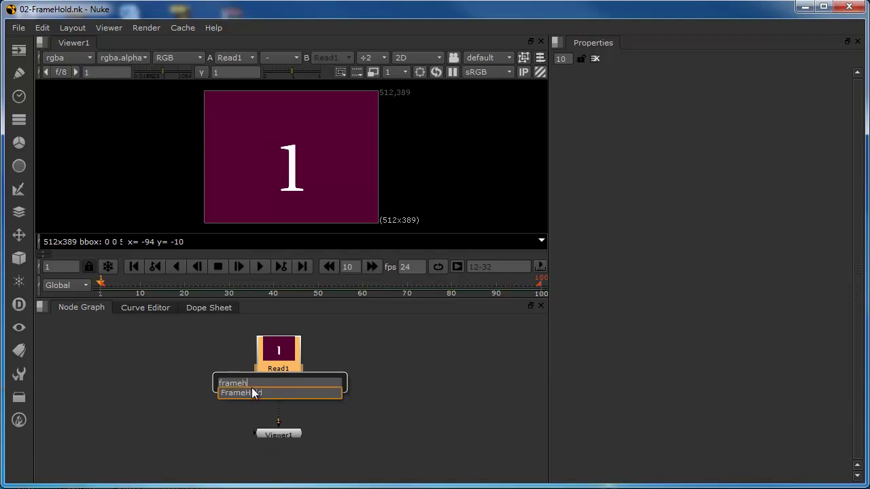
{"action": "key", "text": "Return"}
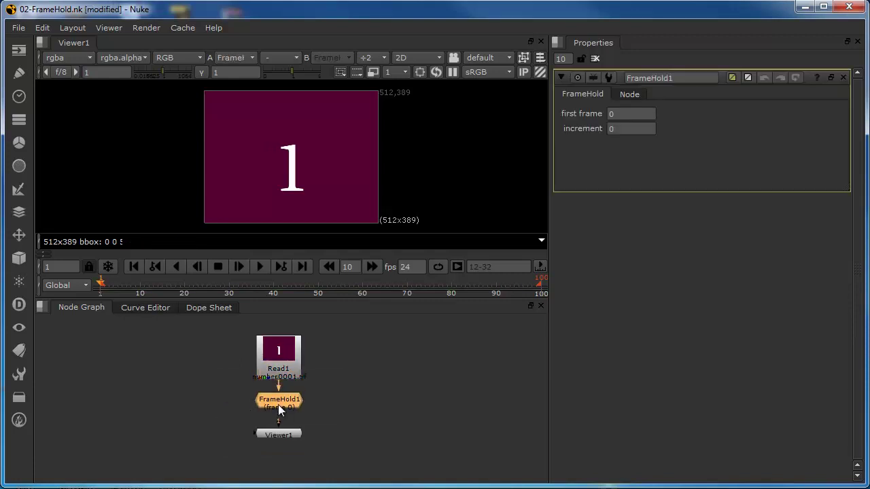
{"action": "left_click_drag", "start_coordinate": [279, 399], "coordinate": [279, 394]}
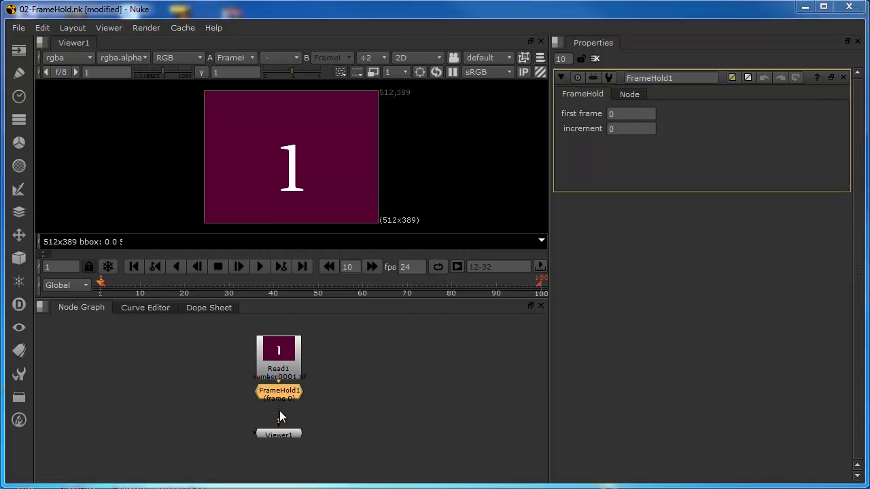
- Move FrameHold1 beside Read1 with Viewer1 below it, and connect Read1 directly to Viewer1's input 2
{"action": "left_click_drag", "start_coordinate": [275, 394], "coordinate": [359, 356]}
{"action": "left_click_drag", "start_coordinate": [263, 432], "coordinate": [351, 434]}
{"action": "left_click", "coordinate": [274, 349]}
{"action": "key", "text": "2"}
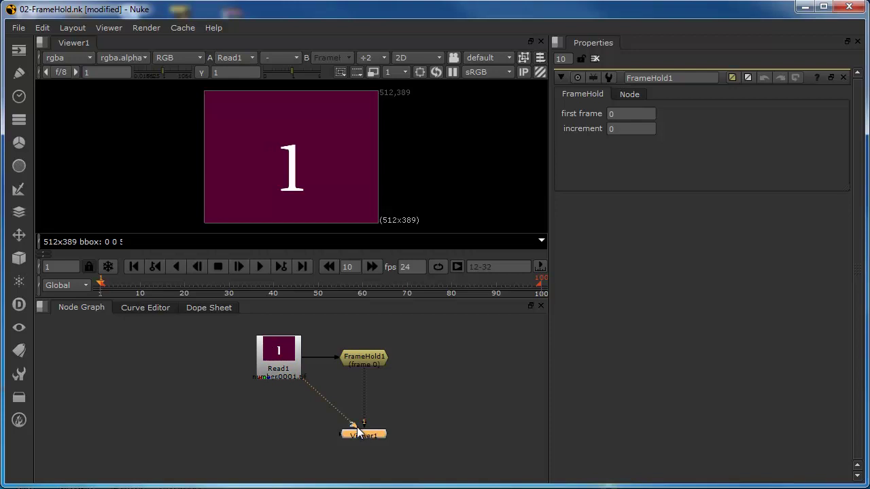
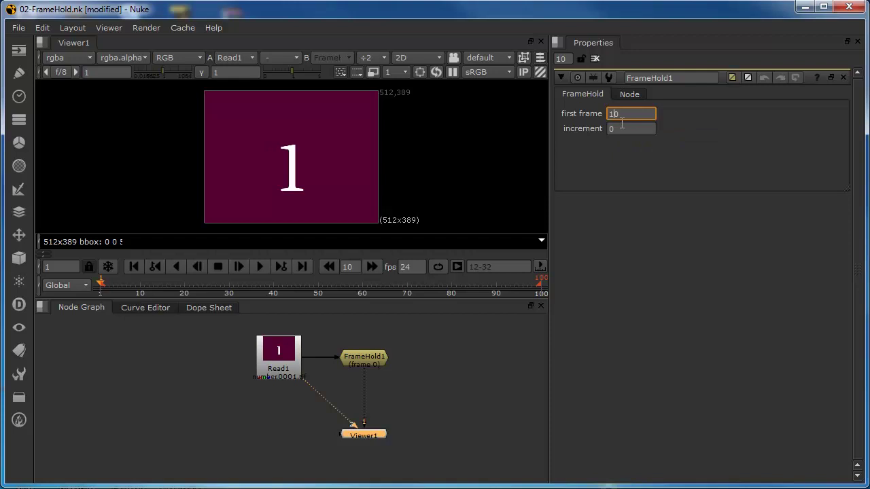
- Set FrameHold1's first frame to 10 and compare its output with Read1's in the viewer during playback
{"action": "key", "text": "Return"}
{"action": "left_click", "coordinate": [420, 349]}
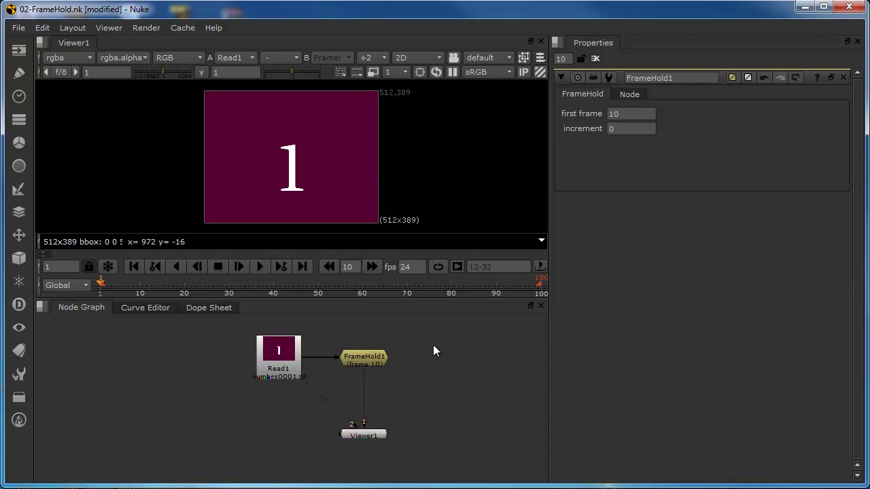
{"action": "key", "text": "1"}
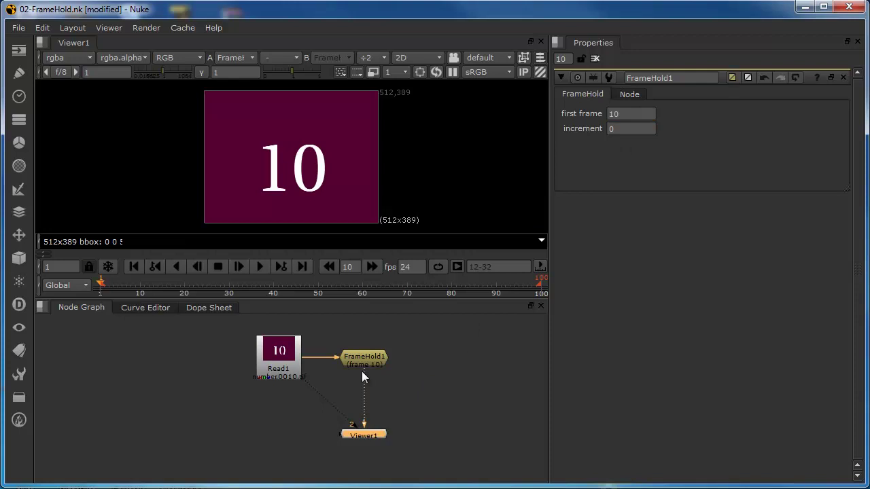
{"action": "left_click", "coordinate": [258, 264]}
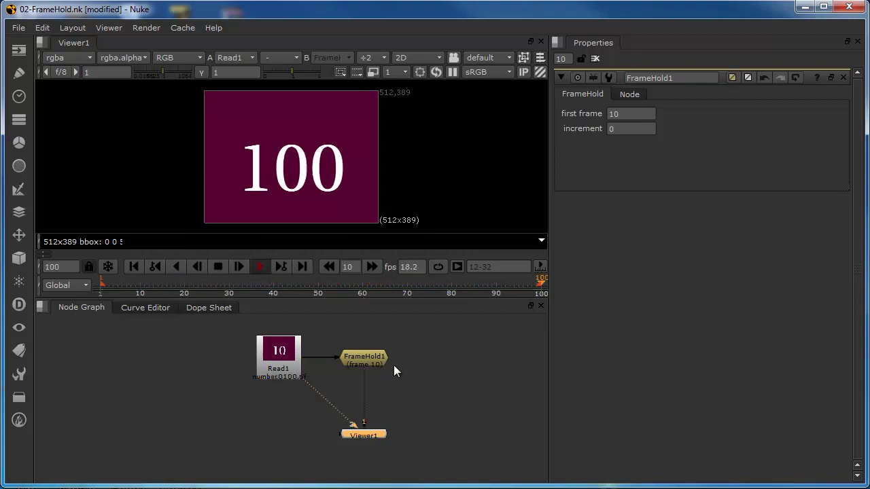
{"action": "key", "text": "2"}
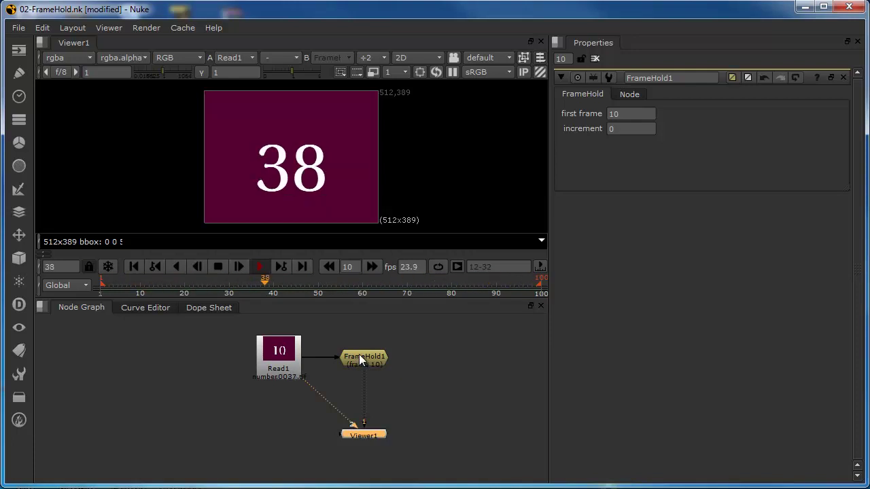
- Show FrameHold1's output in the viewer during playback and stop playback
{"action": "key", "text": "1"}
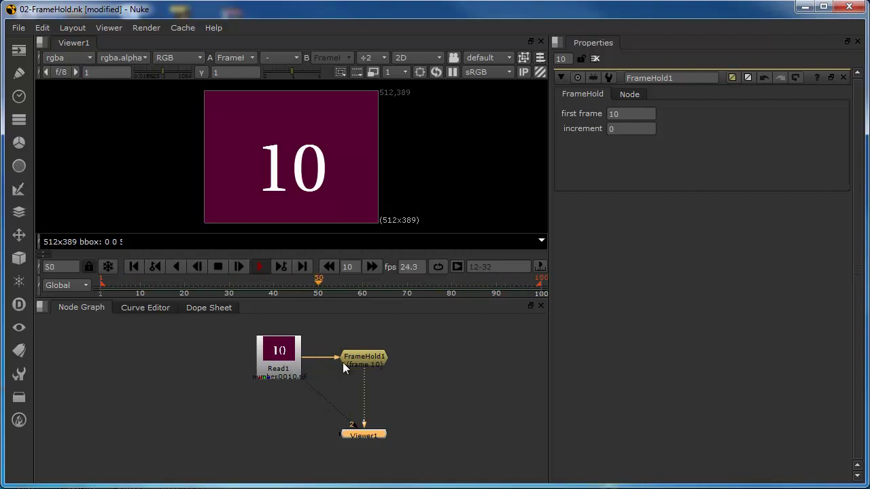
{"action": "double_click", "coordinate": [370, 360]}
{"action": "left_click", "coordinate": [217, 265]}
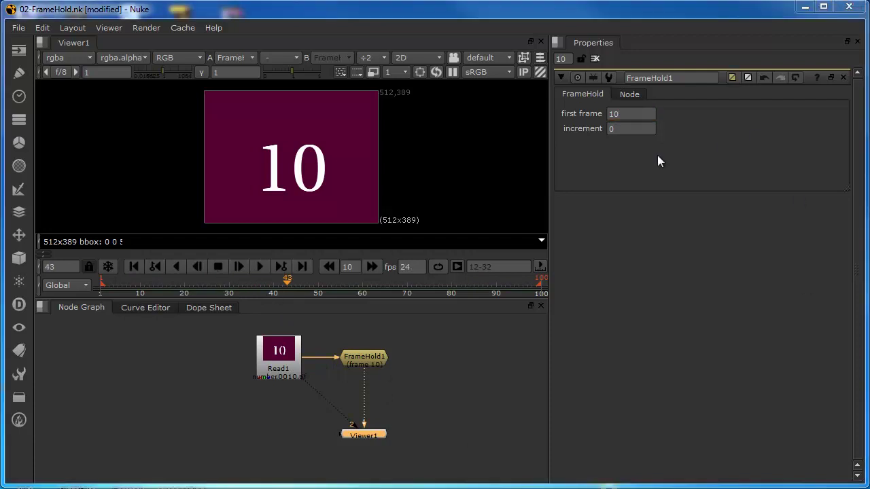
- Set FrameHold1's first frame to 0 and its increment to 5
{"action": "left_click", "coordinate": [625, 114]}
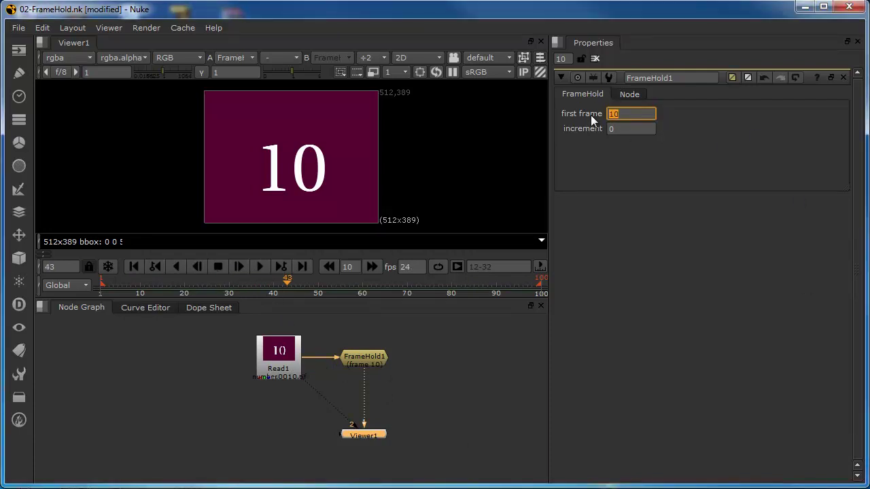
{"action": "type", "text": "0"}
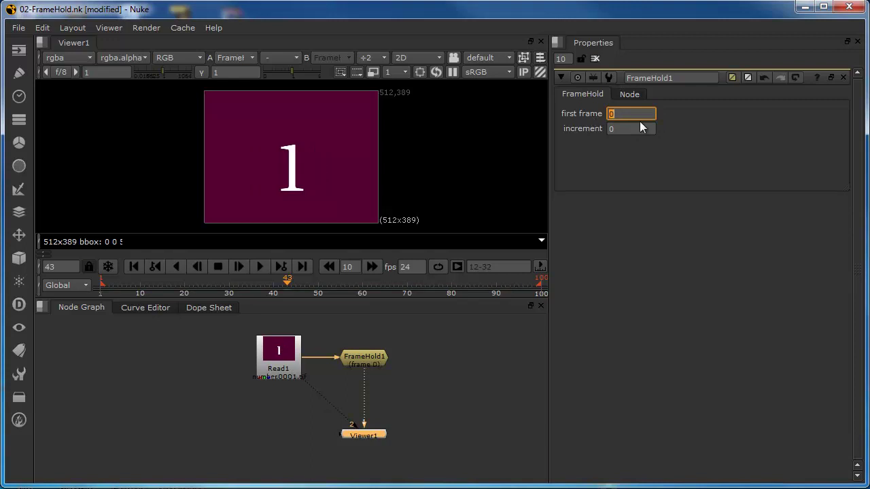
{"action": "key", "text": "Tab"}
{"action": "type", "text": "5"}
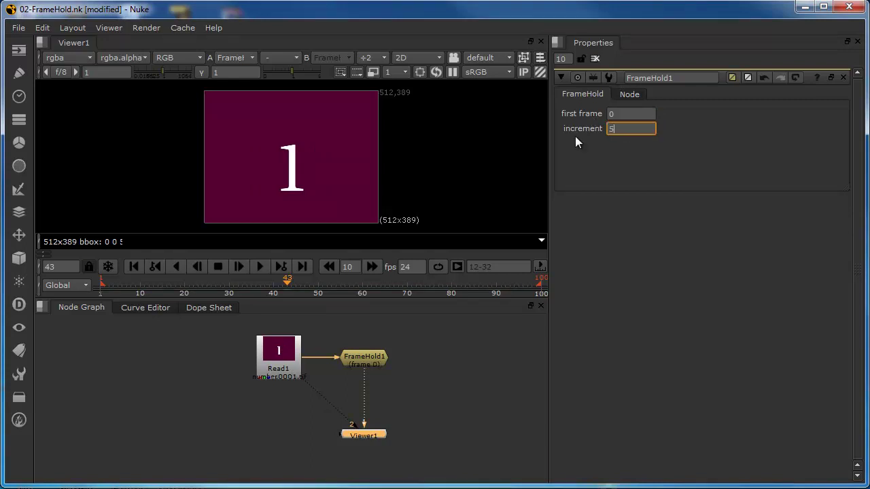
{"action": "key", "text": "Return"}
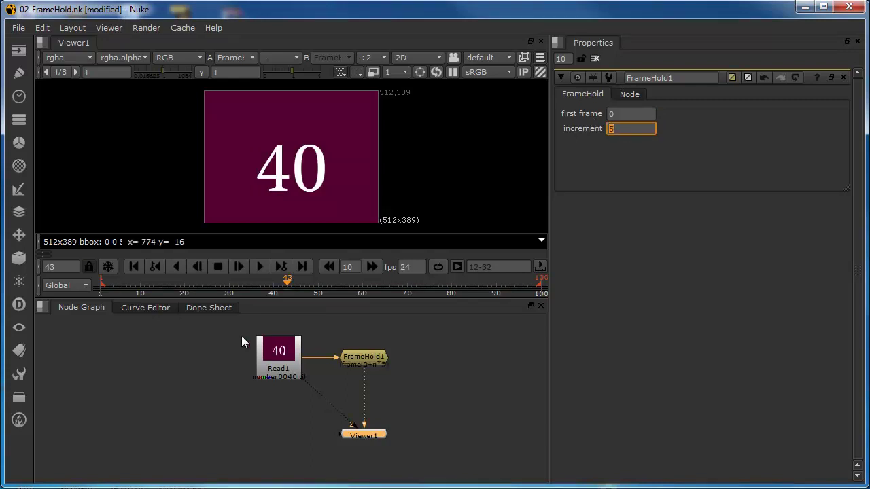
- Return to frame 1 and play the sequence to check FrameHold1's stepped output
{"action": "left_click_drag", "start_coordinate": [287, 280], "coordinate": [101, 295]}
{"action": "left_click", "coordinate": [618, 128]}
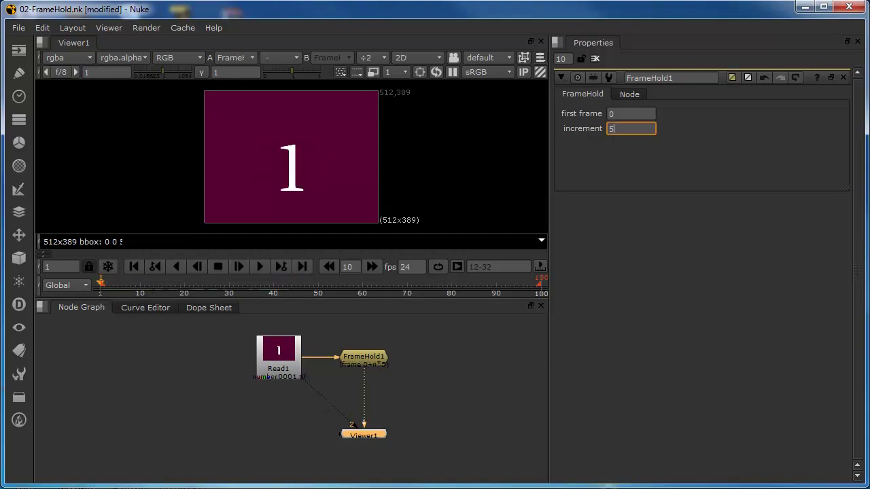
{"action": "left_click", "coordinate": [260, 265]}
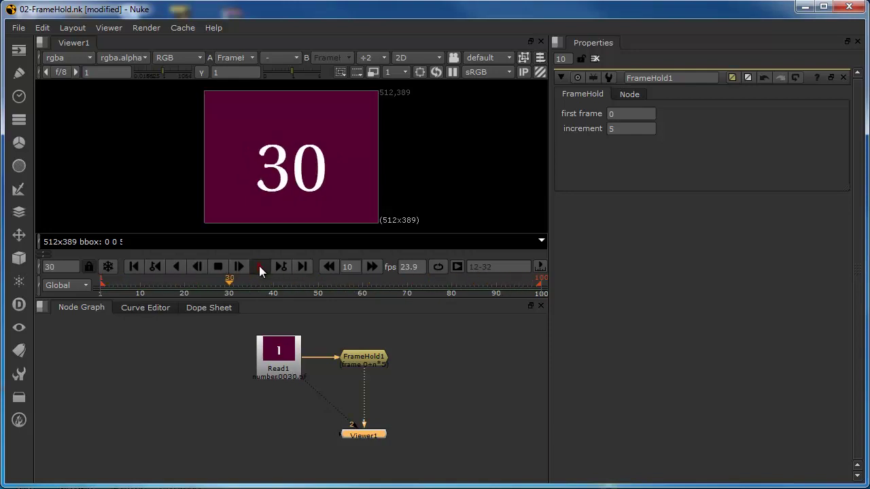
{"action": "left_click", "coordinate": [219, 267]}
- Go from frame 1 to frame 5, and advance frame by frame to 15 to examine when FrameHold1's held image changes
{"action": "left_click", "coordinate": [100, 286]}
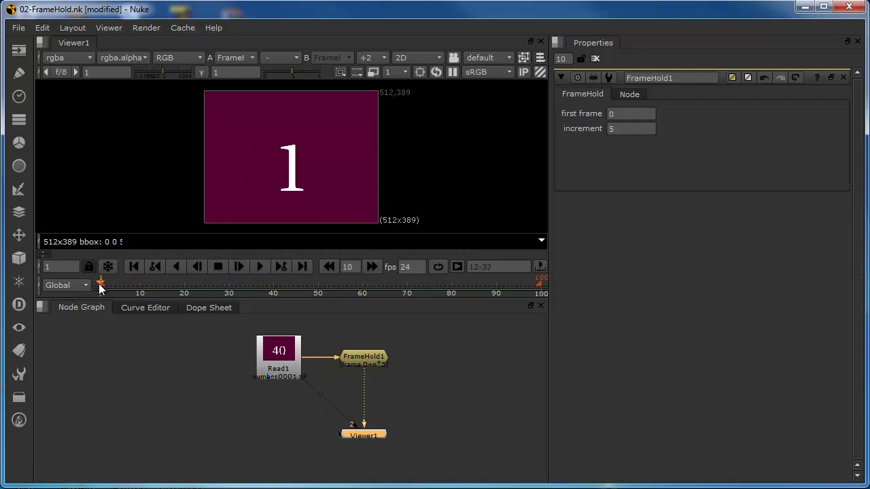
{"action": "left_click_drag", "start_coordinate": [99, 288], "coordinate": [117, 286]}
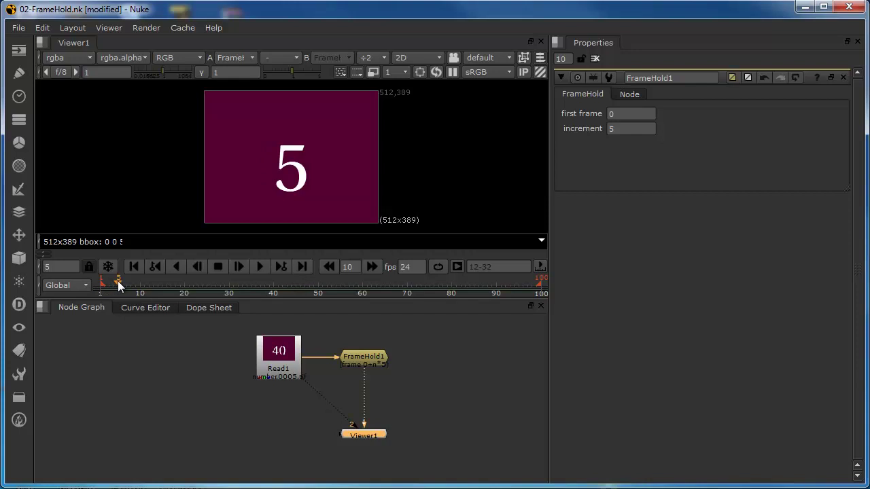
{"action": "left_click", "coordinate": [240, 267]}
{"action": "left_click", "coordinate": [240, 266]}
{"action": "left_click", "coordinate": [240, 266]}
{"action": "left_click", "coordinate": [240, 266]}
{"action": "left_click", "coordinate": [240, 266]}
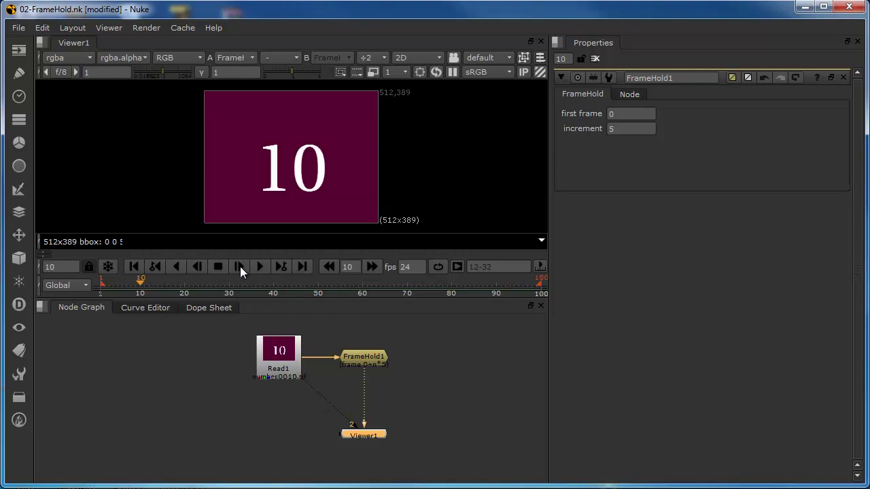
{"action": "left_click", "coordinate": [240, 266]}
{"action": "left_click", "coordinate": [240, 267]}
{"action": "left_click", "coordinate": [240, 266]}
{"action": "left_click", "coordinate": [240, 266]}
{"action": "left_click", "coordinate": [240, 266]}
{"action": "left_click", "coordinate": [606, 129]}
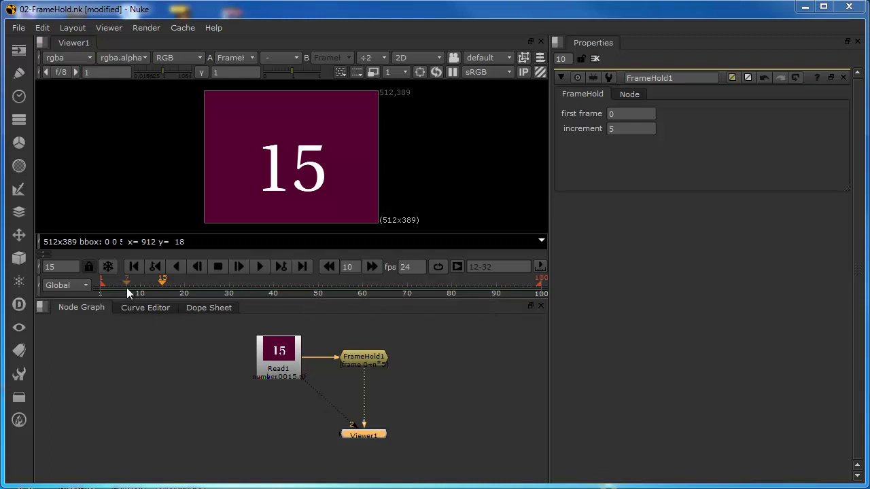
{"action": "left_click", "coordinate": [617, 129]}
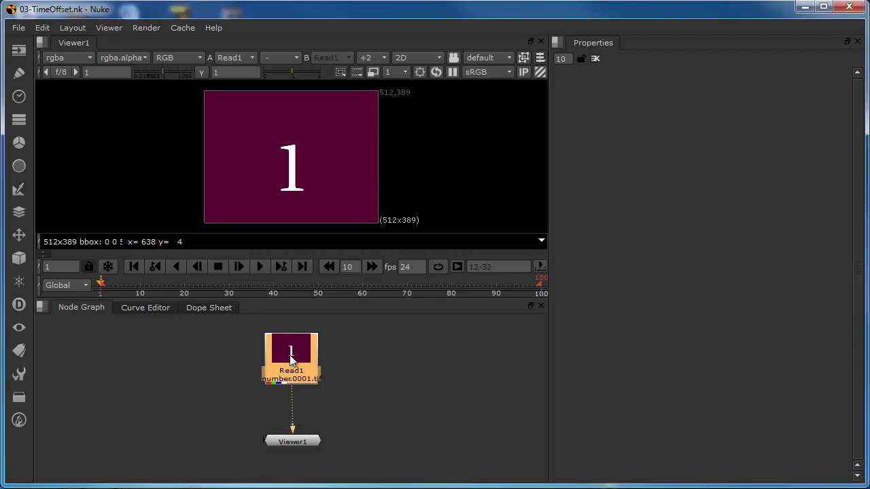
- Insert a TimeOffset node between Read1 and Viewer1, spaced slightly below Read1
{"action": "key", "text": "Tab"}
{"action": "type", "text": "timeo"}
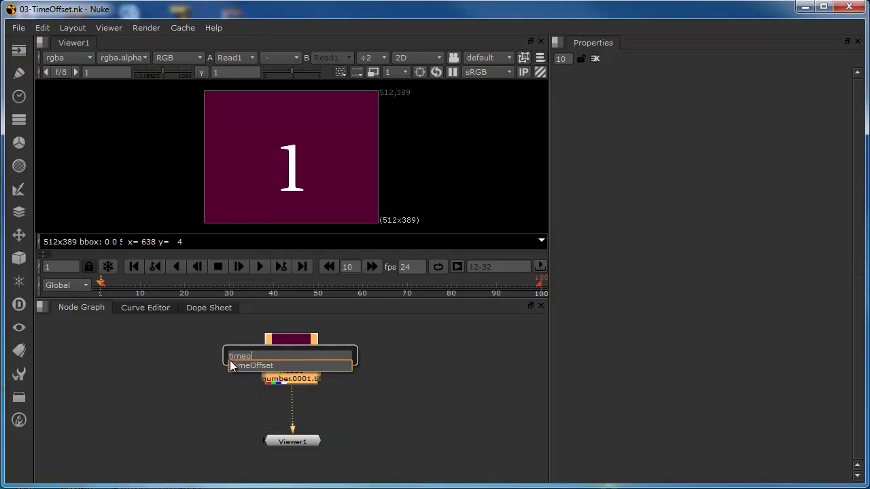
{"action": "key", "text": "Return"}
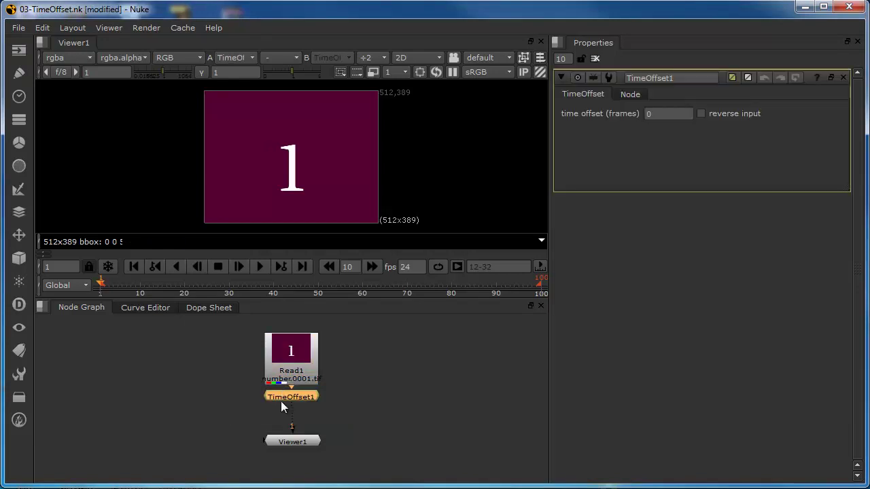
{"action": "left_click_drag", "start_coordinate": [282, 402], "coordinate": [283, 407]}
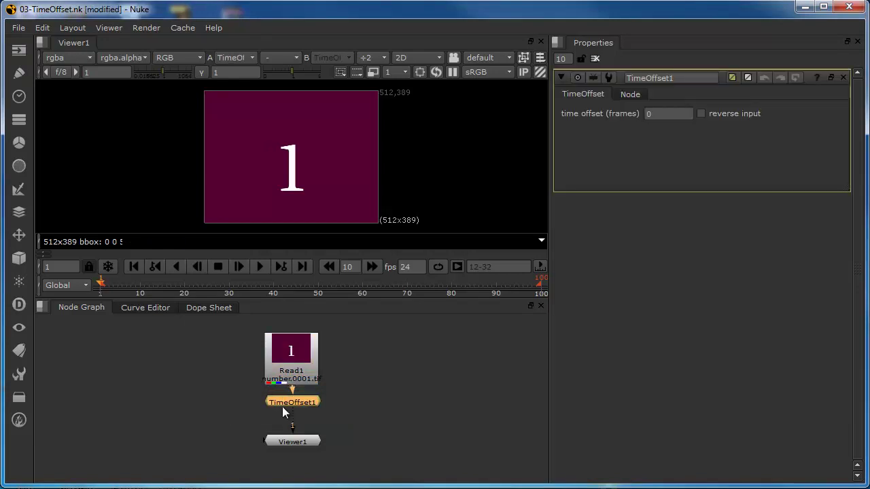
- Set TimeOffset1's time offset to -9 frames
{"action": "left_click", "coordinate": [658, 115]}
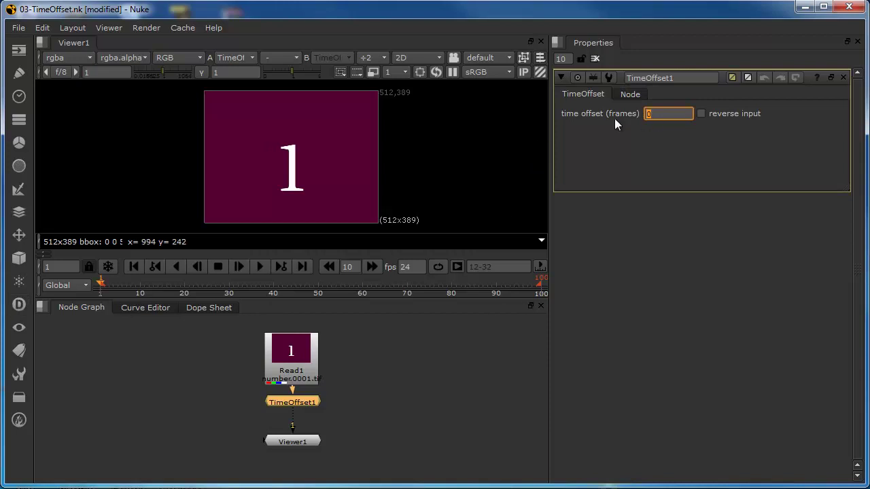
{"action": "type", "text": "-9"}
{"action": "key", "text": "Return"}
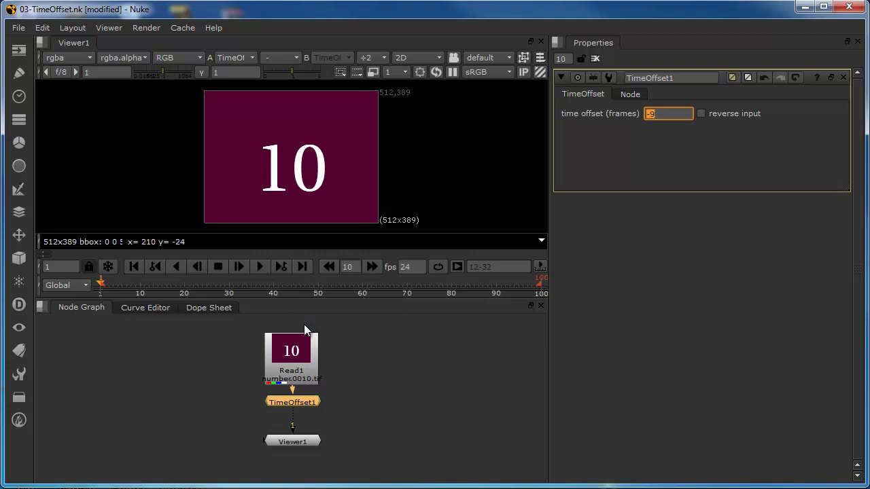
- Play the offset clip, scrub towards the end of the timeline, and return to frame 1
{"action": "left_click", "coordinate": [259, 266]}
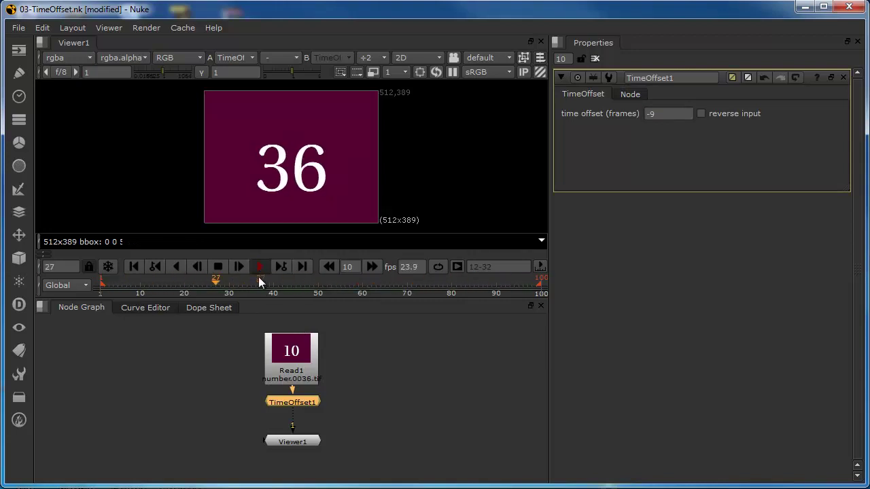
{"action": "left_click", "coordinate": [218, 267]}
{"action": "left_click_drag", "start_coordinate": [430, 294], "coordinate": [505, 291]}
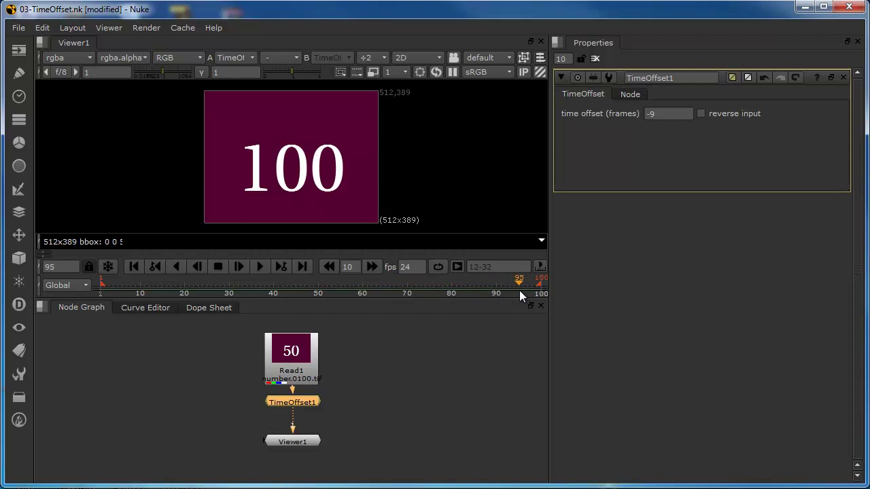
{"action": "left_click_drag", "start_coordinate": [523, 296], "coordinate": [98, 321]}
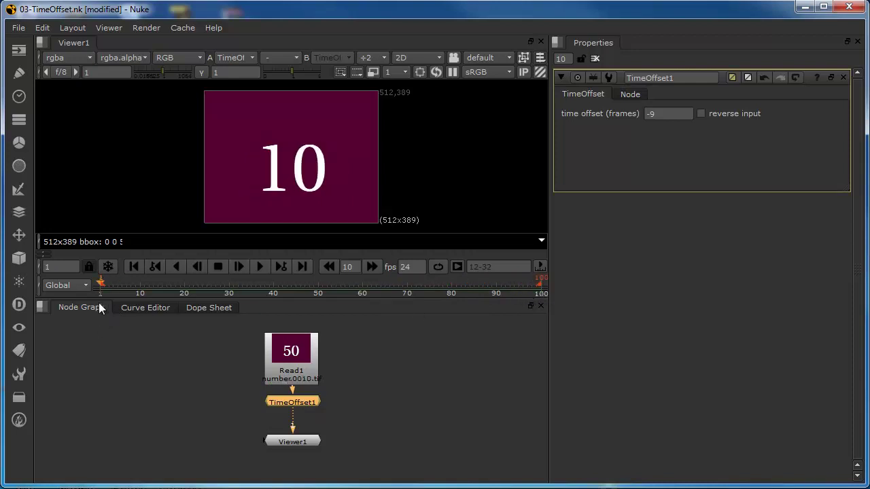
- Set TimeOffset1's time offset to 9 frames, check its delayed start during playback, and return to frame 1
{"action": "left_click", "coordinate": [660, 113]}
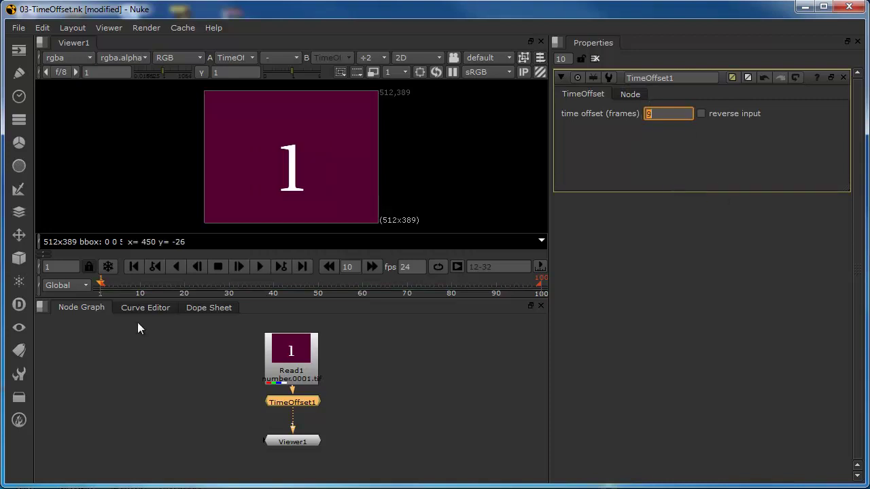
{"action": "left_click", "coordinate": [102, 286]}
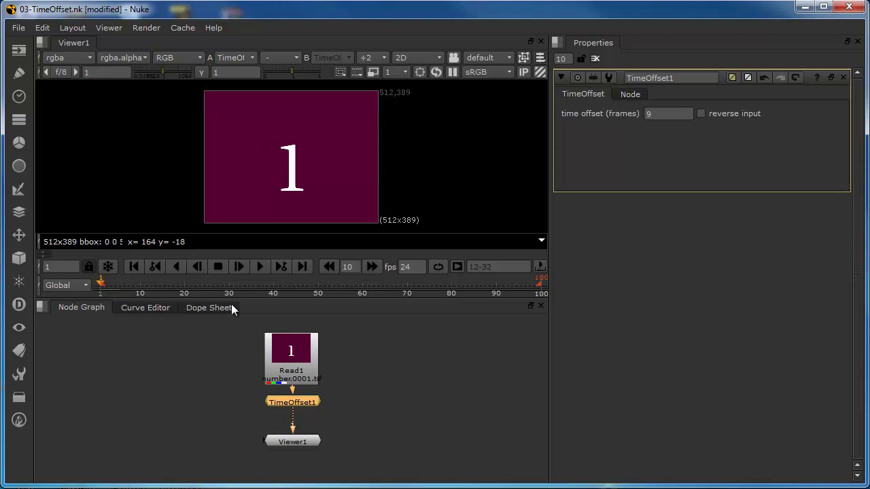
{"action": "left_click", "coordinate": [259, 271]}
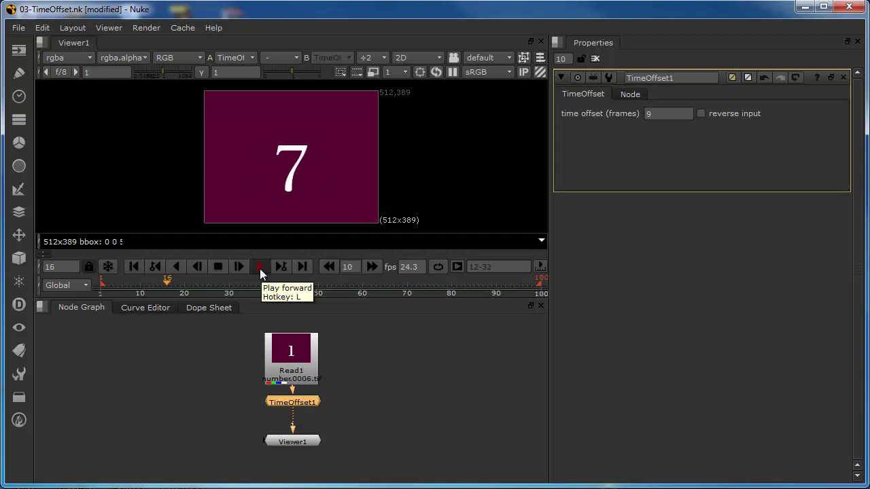
{"action": "left_click", "coordinate": [259, 268]}
{"action": "left_click_drag", "start_coordinate": [186, 284], "coordinate": [85, 290]}
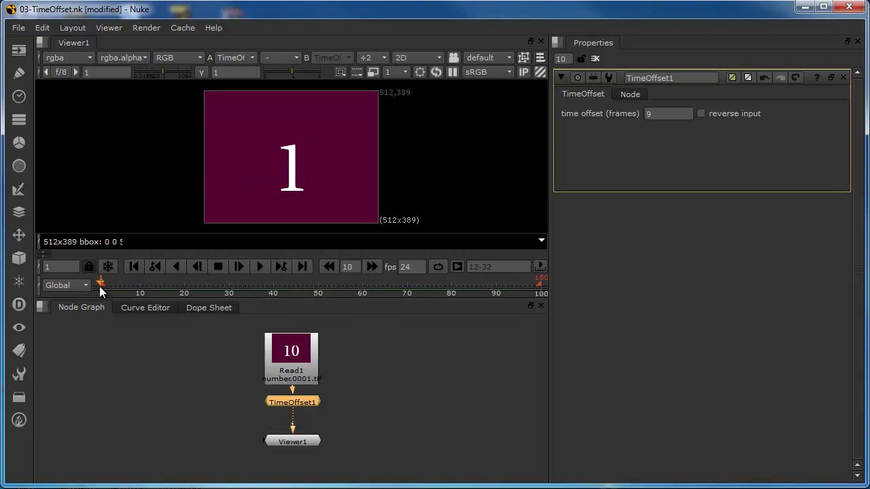
- Scrub to the end of the timeline to examine which clip frames the positive offset shows there
{"action": "left_click", "coordinate": [662, 114]}
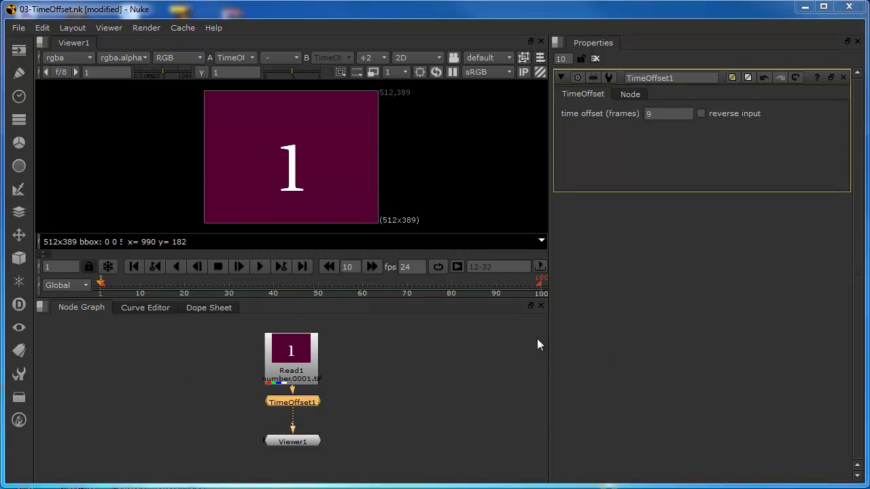
{"action": "left_click", "coordinate": [127, 286]}
{"action": "left_click_drag", "start_coordinate": [126, 288], "coordinate": [538, 286]}
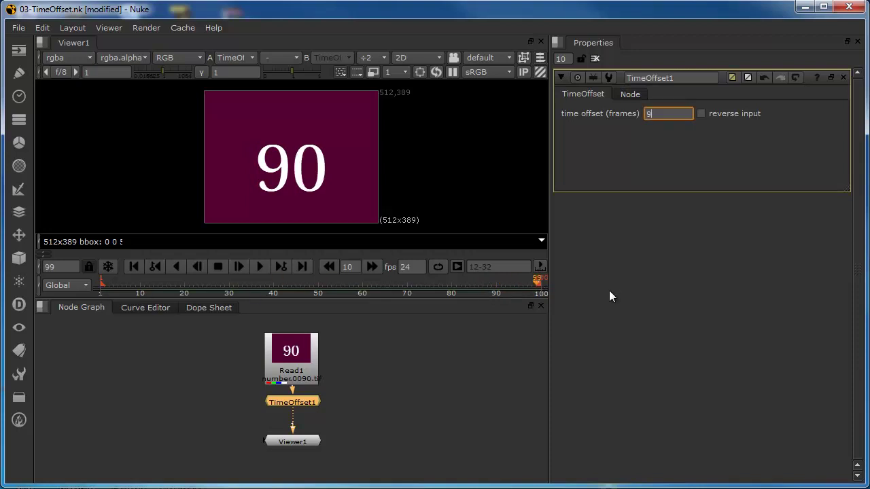
{"action": "mouse_move", "coordinate": [536, 281]}
{"action": "left_mouse_down"}
{"action": "mouse_move", "coordinate": [399, 289]}
{"action": "mouse_move", "coordinate": [537, 298]}
{"action": "left_mouse_up"}
{"action": "mouse_move", "coordinate": [538, 289]}
{"action": "left_mouse_down"}
{"action": "mouse_move", "coordinate": [217, 289]}
{"action": "mouse_move", "coordinate": [528, 290]}
{"action": "left_mouse_up"}
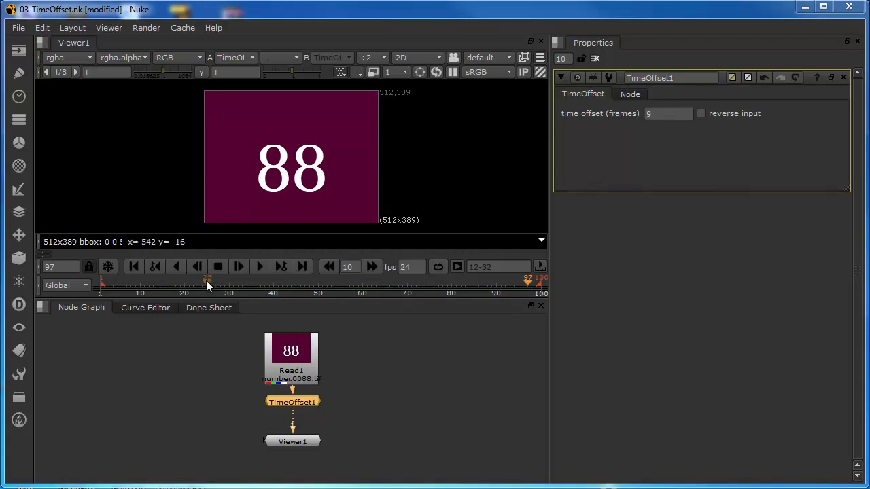
- Return to the start of the timeline, set TimeOffset1's time offset to 0, and enable reverse input
{"action": "left_click_drag", "start_coordinate": [170, 286], "coordinate": [113, 290]}
{"action": "left_click", "coordinate": [679, 114]}
{"action": "type", "text": "0"}
{"action": "key", "text": "Return"}
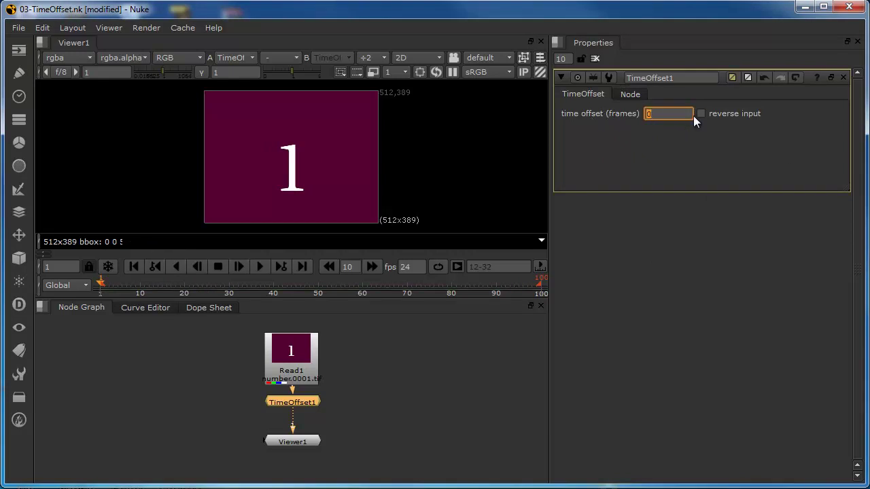
{"action": "left_click", "coordinate": [701, 114]}
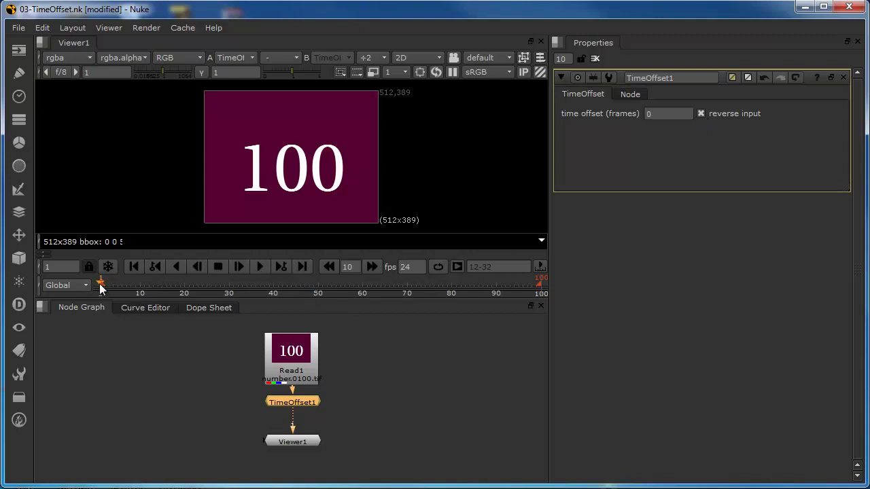
- Play the reversed clip from frame 1, stop it, and return to frame 1
{"action": "left_click", "coordinate": [259, 266]}
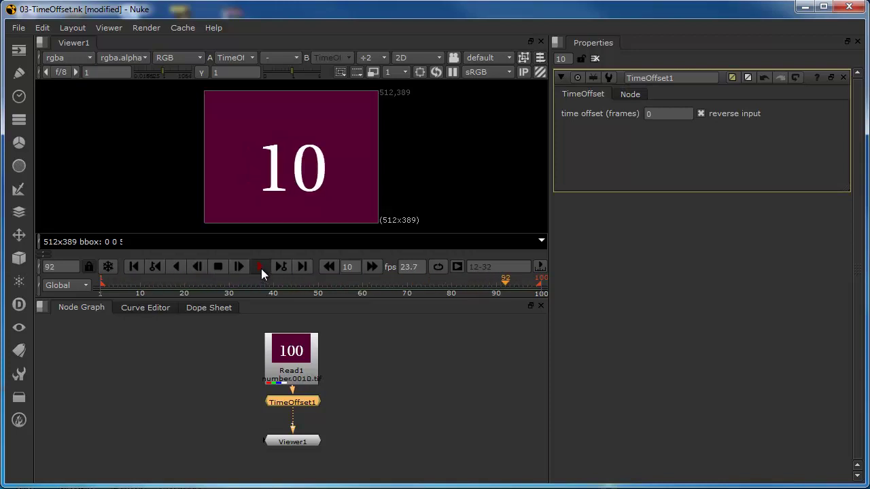
{"action": "left_click", "coordinate": [218, 265]}
{"action": "left_click_drag", "start_coordinate": [116, 292], "coordinate": [99, 295]}
- Set the reversed TimeOffset1's time offset to -9 frames
{"action": "left_click", "coordinate": [646, 114]}
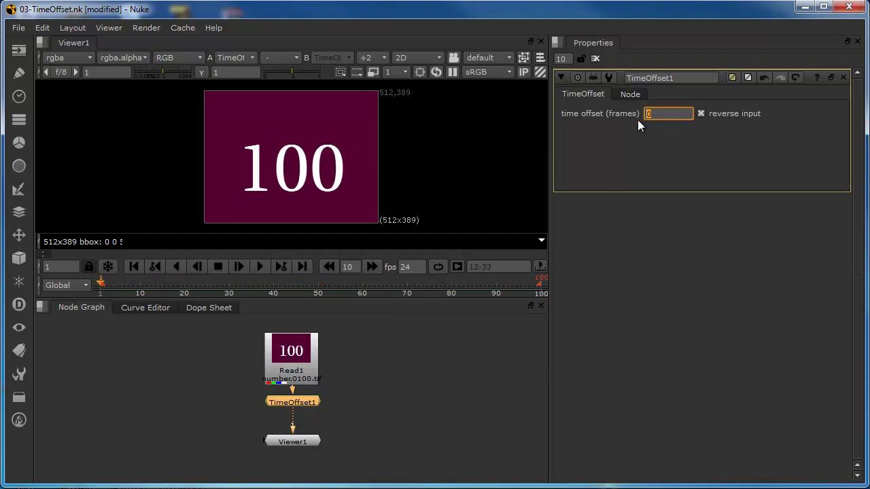
{"action": "type", "text": "-9"}
{"action": "key", "text": "Return"}
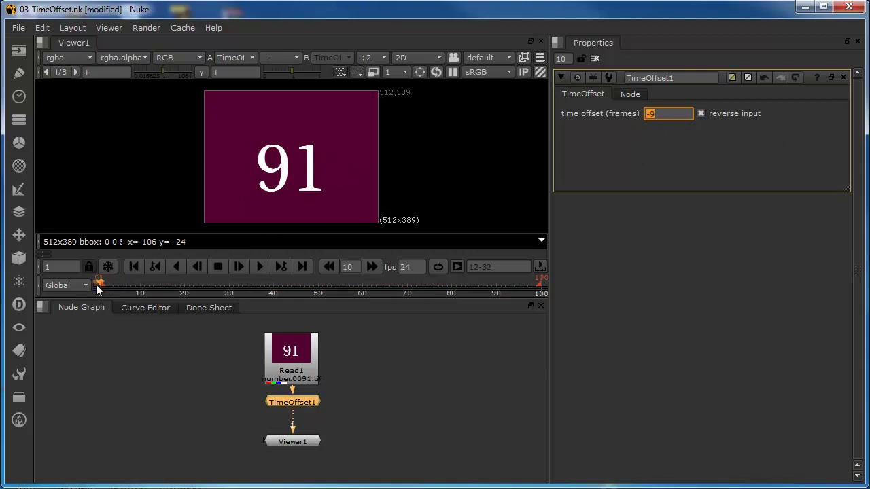
- Scrub from frame 1 to the end of the timeline to check the reversed clip with its offset
{"action": "mouse_move", "coordinate": [102, 285]}
{"action": "left_mouse_down"}
{"action": "mouse_move", "coordinate": [333, 297]}
{"action": "mouse_move", "coordinate": [101, 302]}
{"action": "left_mouse_up"}
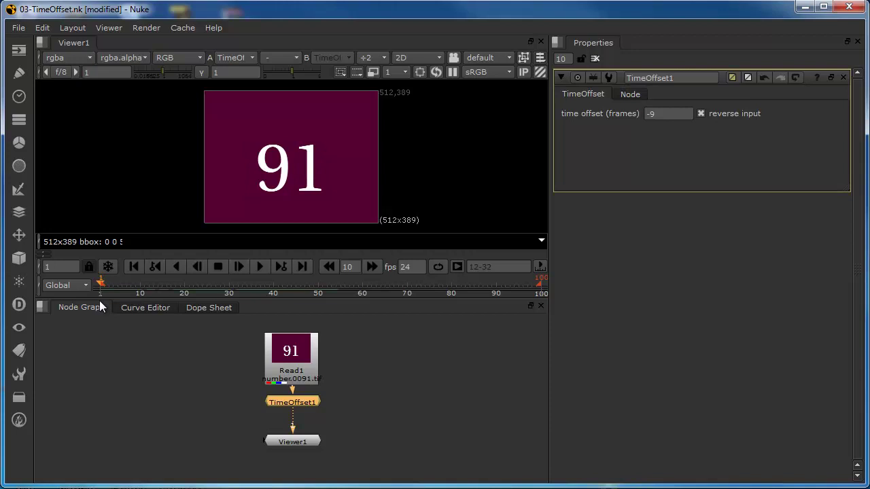
{"action": "left_click_drag", "start_coordinate": [103, 286], "coordinate": [518, 300]}
{"action": "left_click_drag", "start_coordinate": [536, 296], "coordinate": [542, 292]}
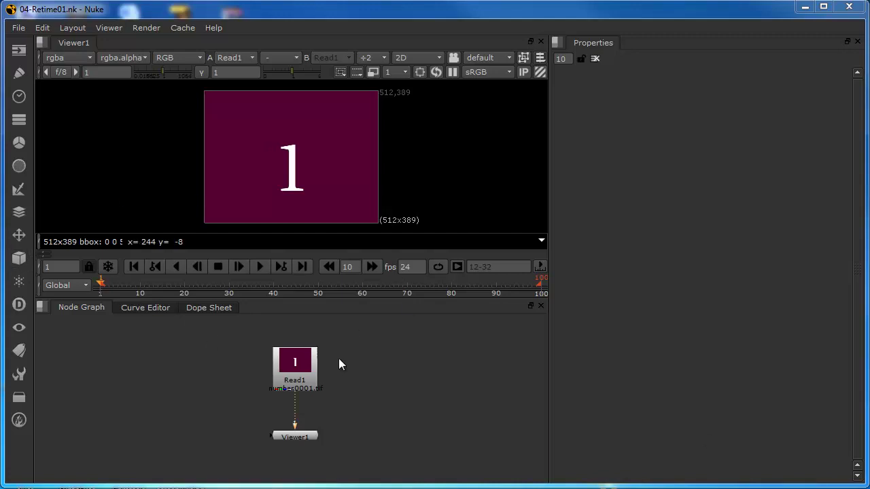
- Insert a Retime node between Read1 and Viewer1
{"action": "left_click", "coordinate": [289, 362]}
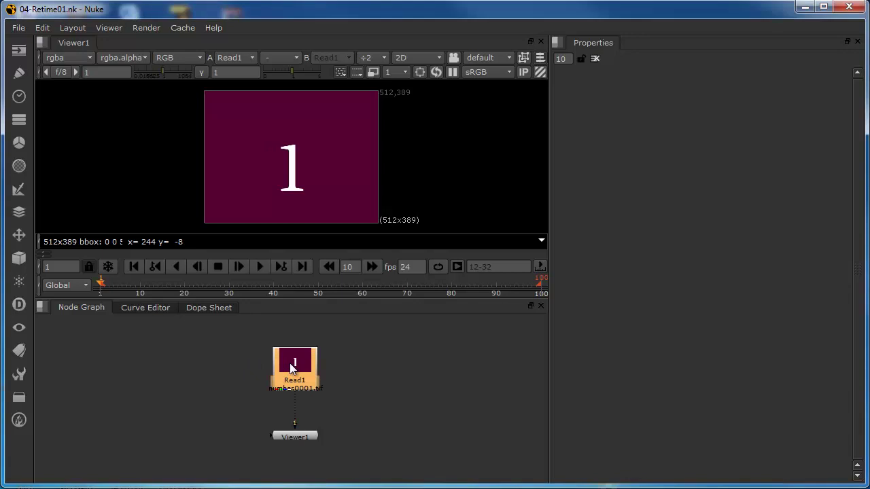
{"action": "key", "text": "Tab"}
{"action": "type", "text": "r"}
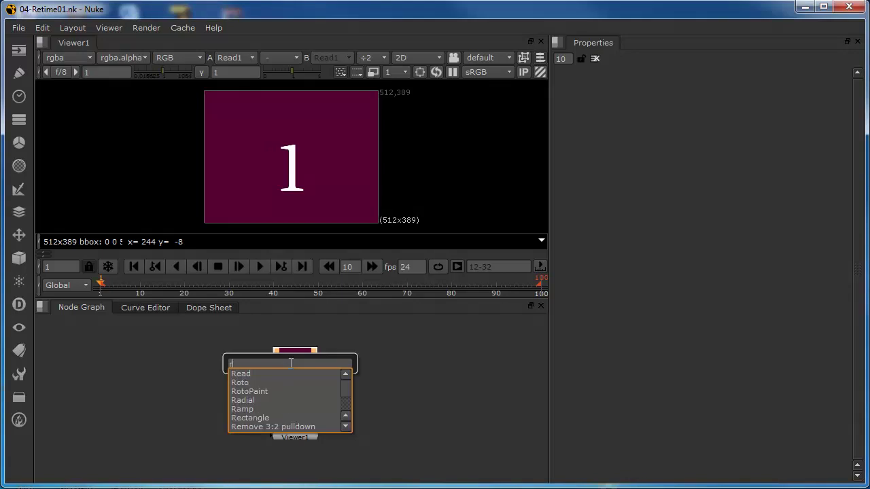
{"action": "type", "text": "etime"}
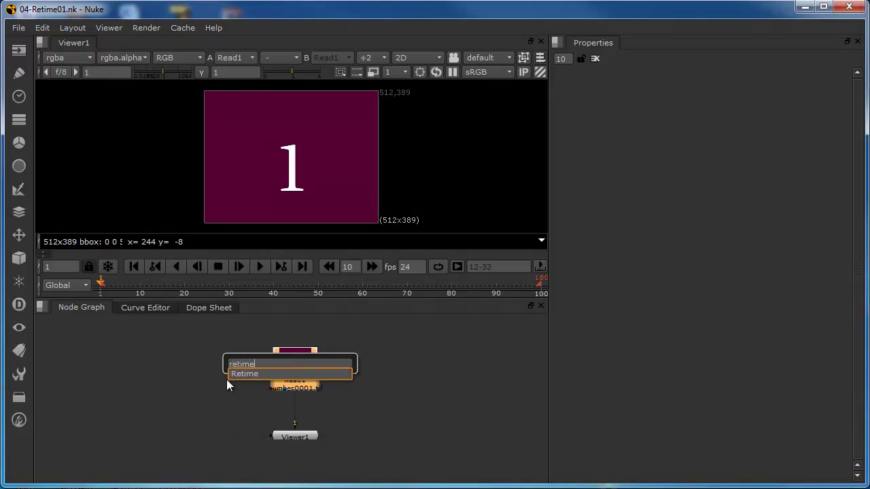
{"action": "key", "text": "Return"}
{"action": "left_click_drag", "start_coordinate": [297, 415], "coordinate": [297, 412]}
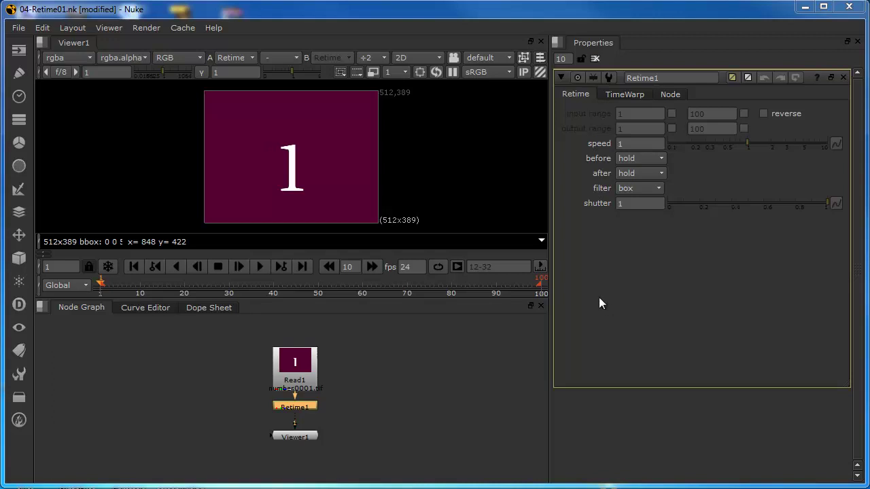
- Set Retime1's speed to 0.5
{"action": "left_click", "coordinate": [632, 142]}
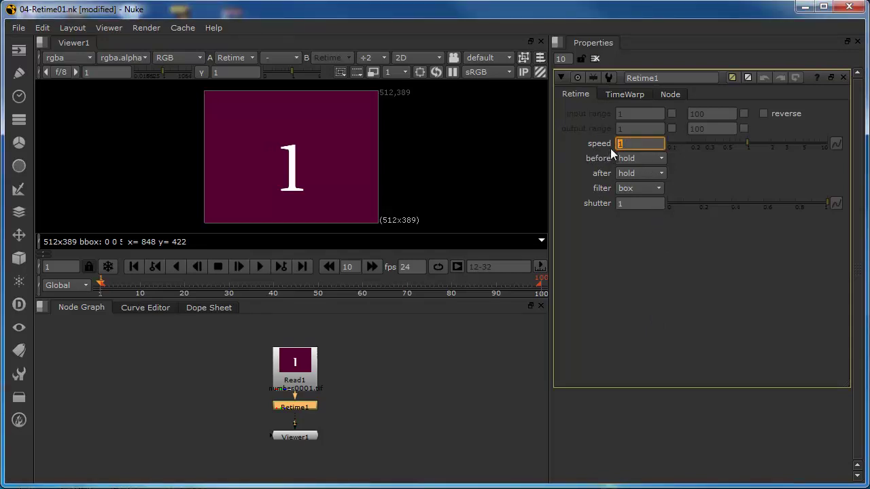
{"action": "type", "text": "."}
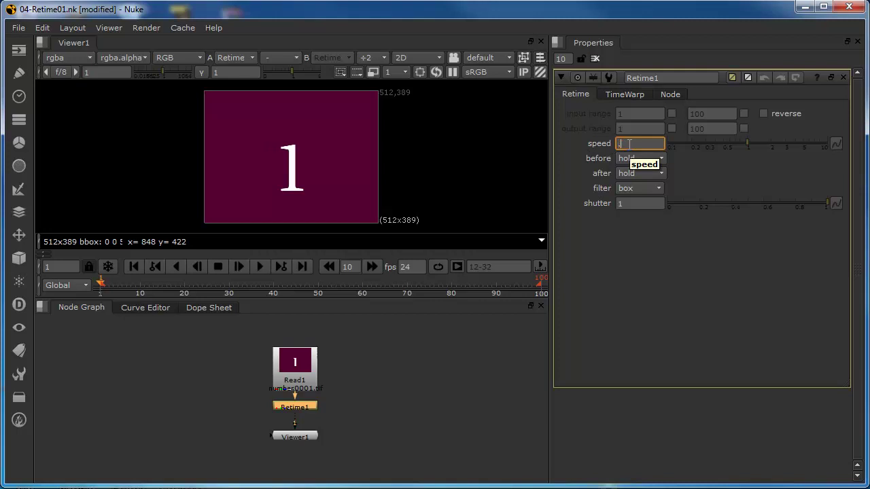
{"action": "type", "text": "5"}
{"action": "key", "text": "Return"}
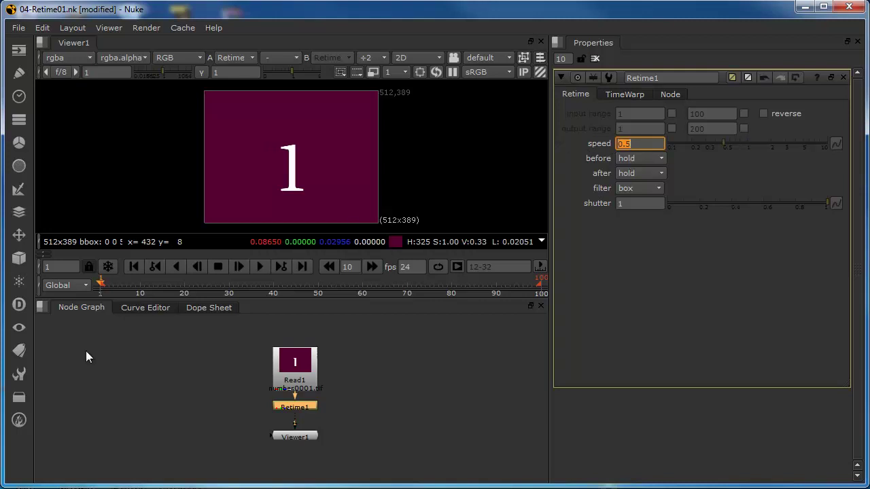
- Play the half-speed clip, stop it, scrub from the start to frame 100, and return to frame 1
{"action": "left_click", "coordinate": [260, 268]}
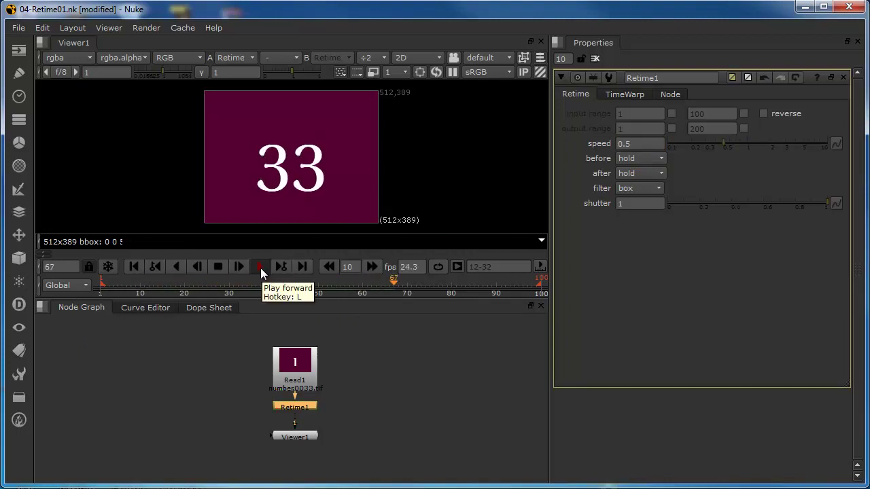
{"action": "left_click", "coordinate": [218, 267]}
{"action": "left_click_drag", "start_coordinate": [108, 285], "coordinate": [536, 297]}
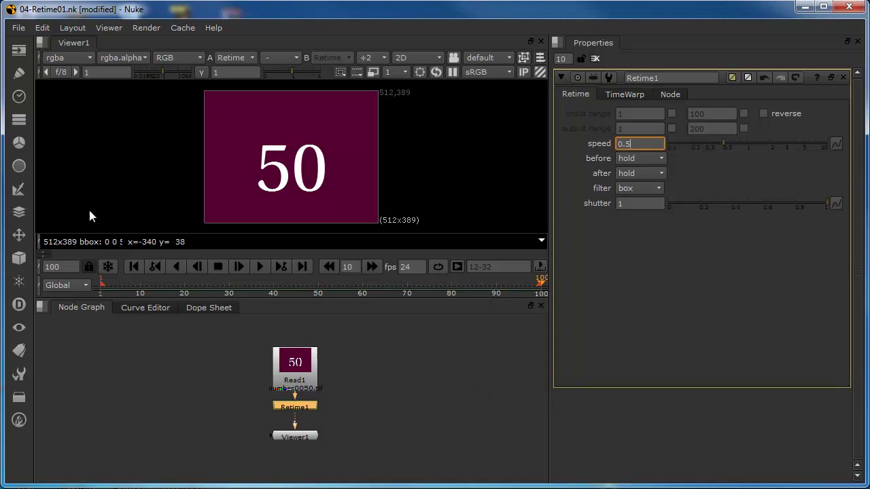
{"action": "left_click_drag", "start_coordinate": [122, 288], "coordinate": [105, 290]}
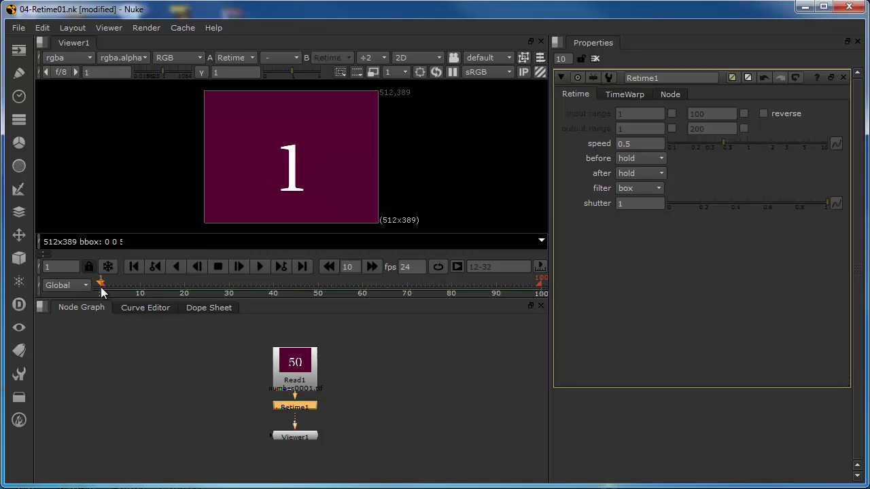
- Advance the half-speed clip one frame at a time from frame 1 to frame 9
{"action": "left_click", "coordinate": [237, 265]}
{"action": "left_click", "coordinate": [237, 266]}
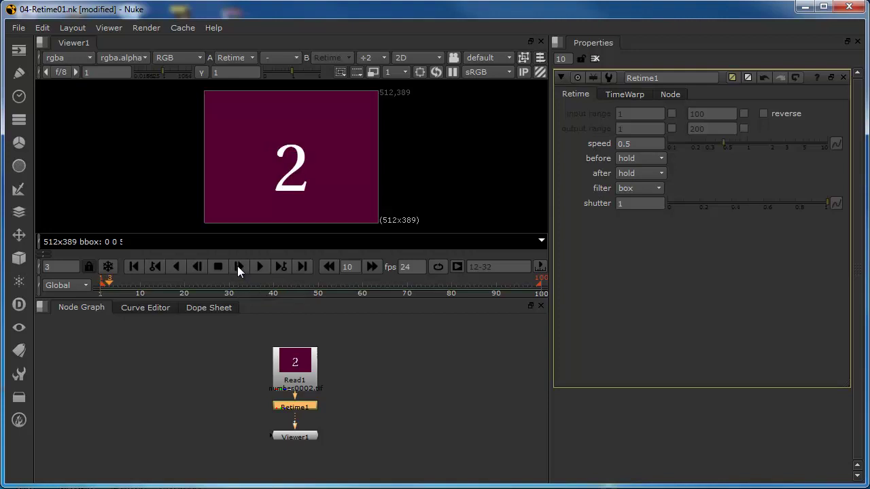
{"action": "left_click", "coordinate": [237, 266]}
{"action": "left_click", "coordinate": [238, 265]}
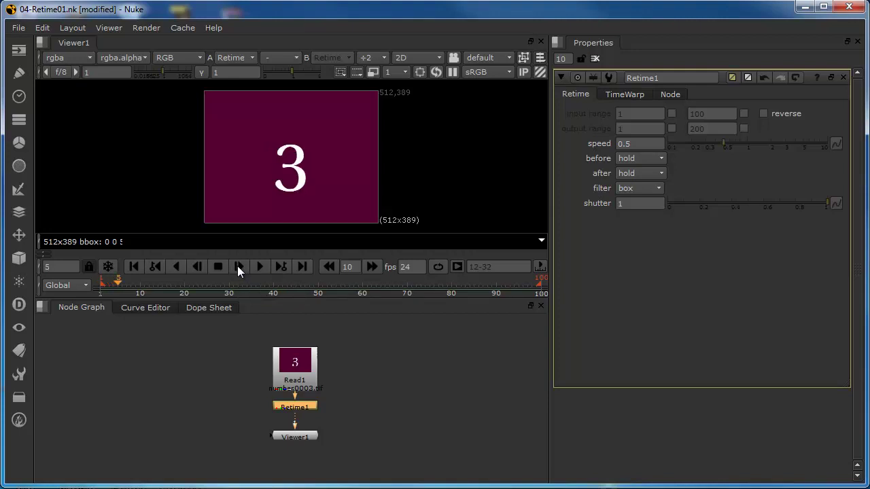
{"action": "left_click", "coordinate": [237, 266]}
{"action": "left_click", "coordinate": [237, 266]}
{"action": "left_click", "coordinate": [237, 266]}
{"action": "left_click", "coordinate": [237, 265]}
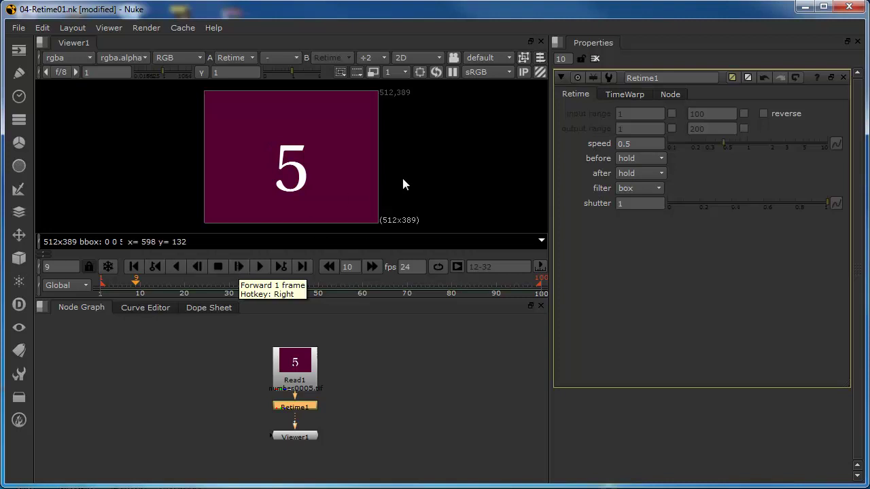
- Set Retime1's speed to 0.3333
{"action": "key", "text": "BackSpace"}
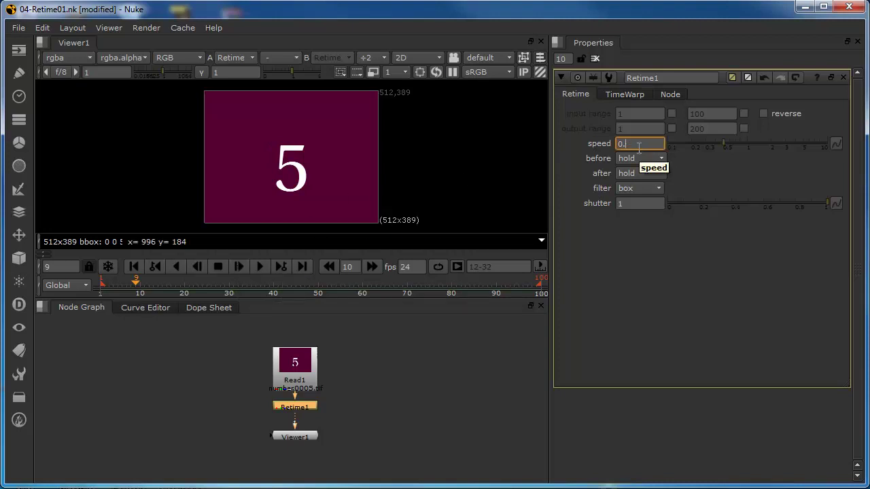
{"action": "type", "text": "3333"}
{"action": "left_click", "coordinate": [448, 395]}
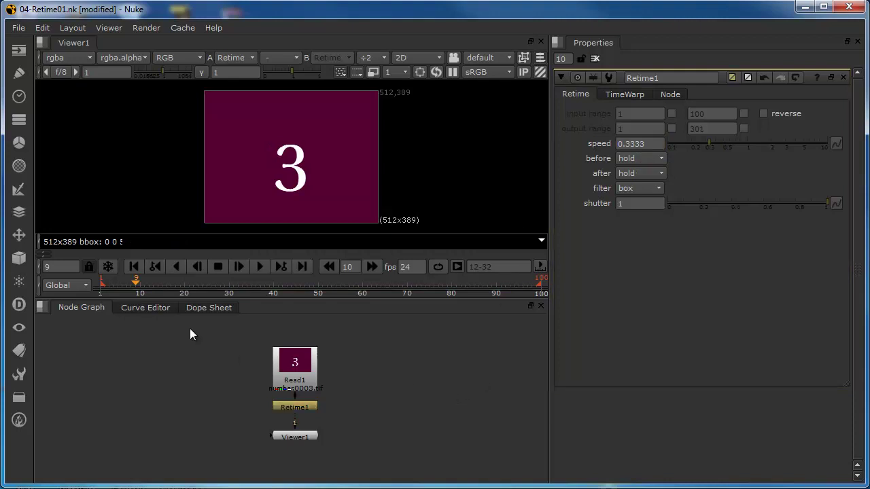
- Return to frame 1 and advance the 0.3333-speed clip frame by frame to frame 10
{"action": "left_click_drag", "start_coordinate": [135, 279], "coordinate": [104, 287]}
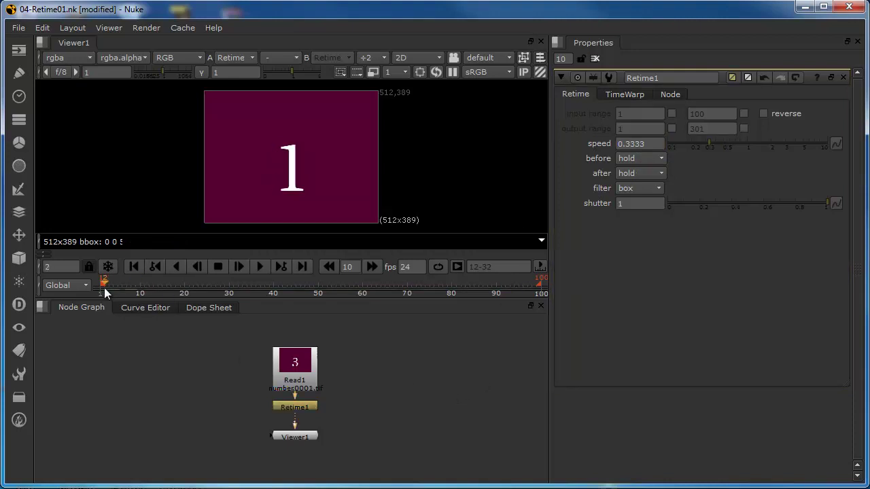
{"action": "left_click", "coordinate": [240, 268]}
{"action": "left_click", "coordinate": [241, 268]}
{"action": "left_click", "coordinate": [241, 268]}
{"action": "left_click", "coordinate": [240, 267]}
{"action": "left_click", "coordinate": [241, 268]}
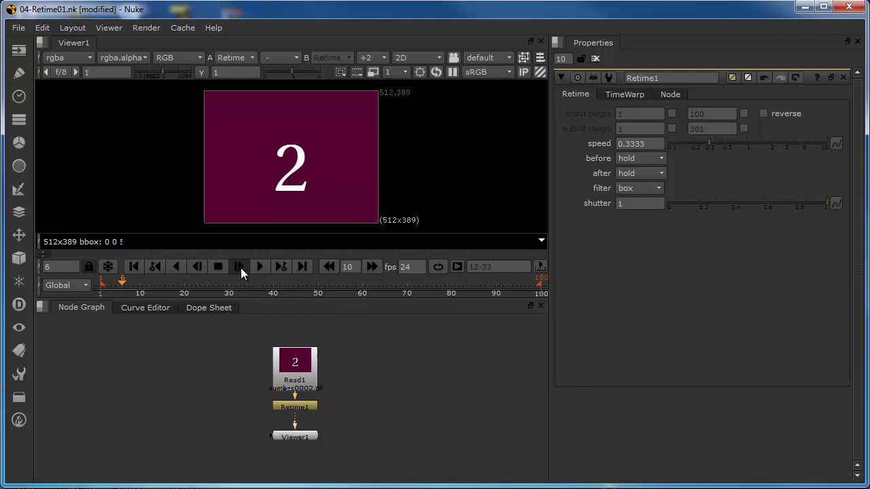
{"action": "left_click", "coordinate": [241, 267]}
{"action": "left_click", "coordinate": [240, 267]}
{"action": "left_click", "coordinate": [241, 268]}
{"action": "left_click", "coordinate": [241, 268]}
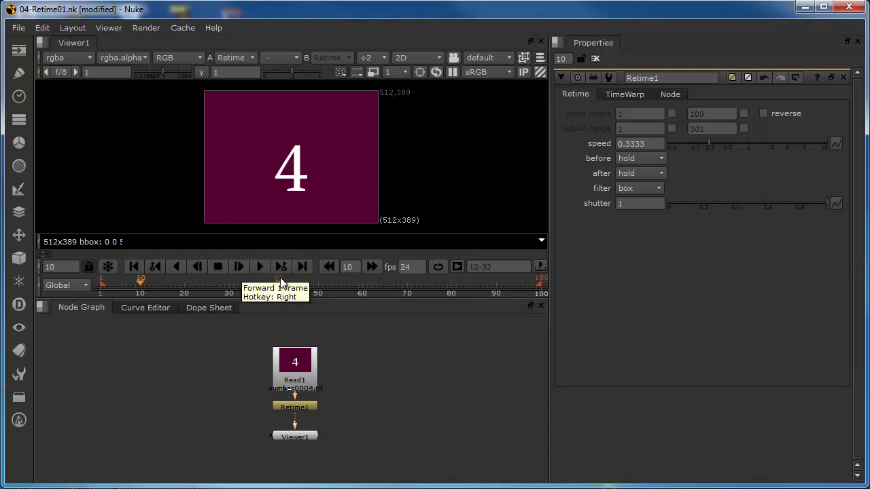
- Set Retime1's speed to 2
{"action": "left_click", "coordinate": [638, 143]}
{"action": "key", "text": "Return"}
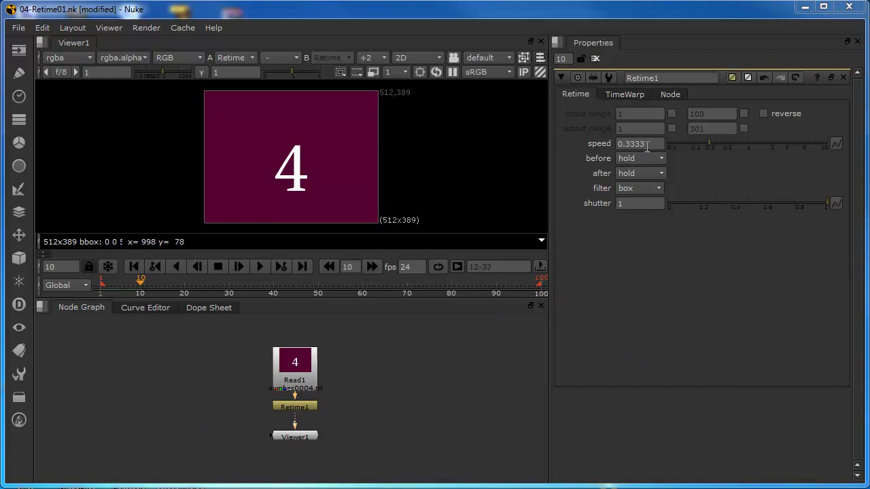
{"action": "left_click_drag", "start_coordinate": [647, 145], "coordinate": [602, 148]}
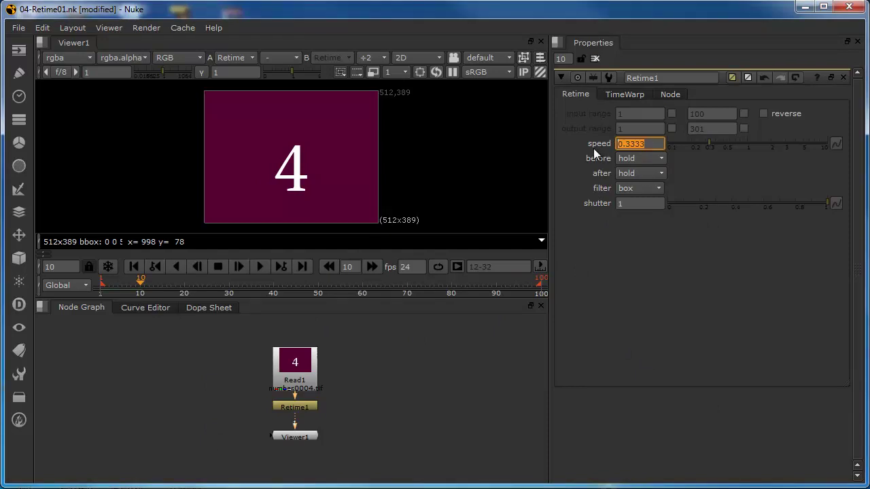
{"action": "type", "text": "2"}
{"action": "key", "text": "Return"}
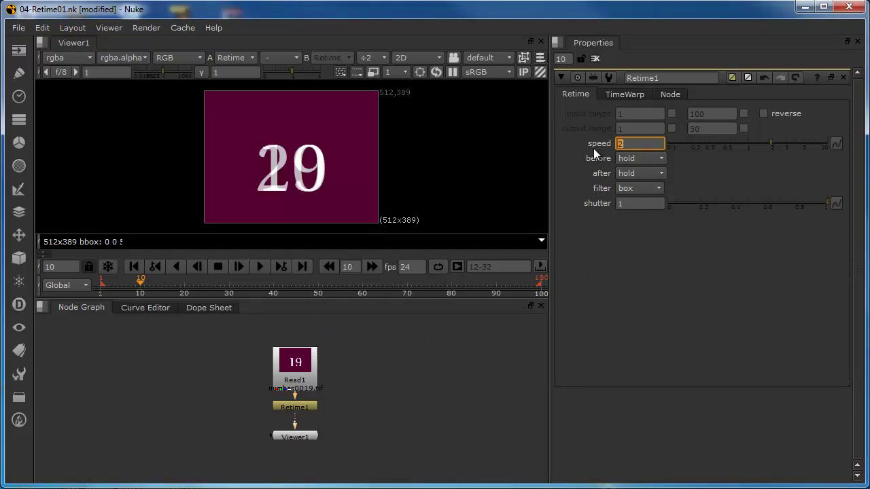
- Play the double-speed clip from frame 1, stop it, and scrub from the start to frame 50
{"action": "left_click_drag", "start_coordinate": [144, 286], "coordinate": [101, 293]}
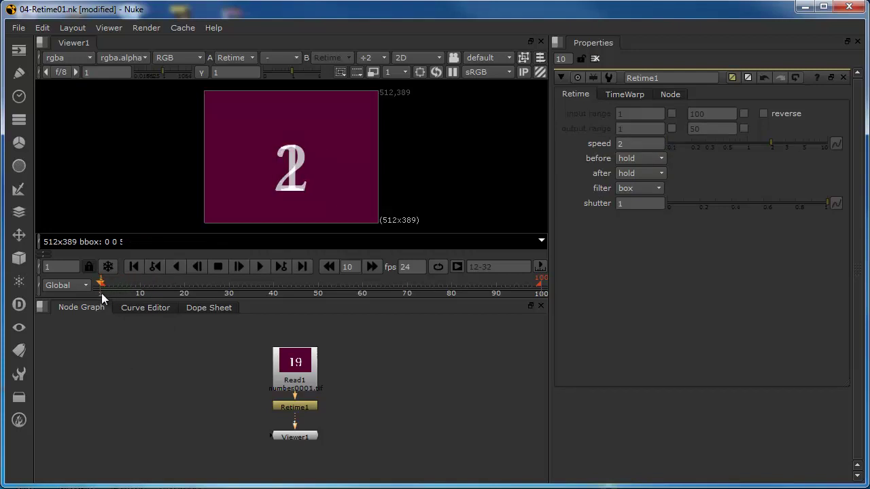
{"action": "left_click", "coordinate": [632, 143]}
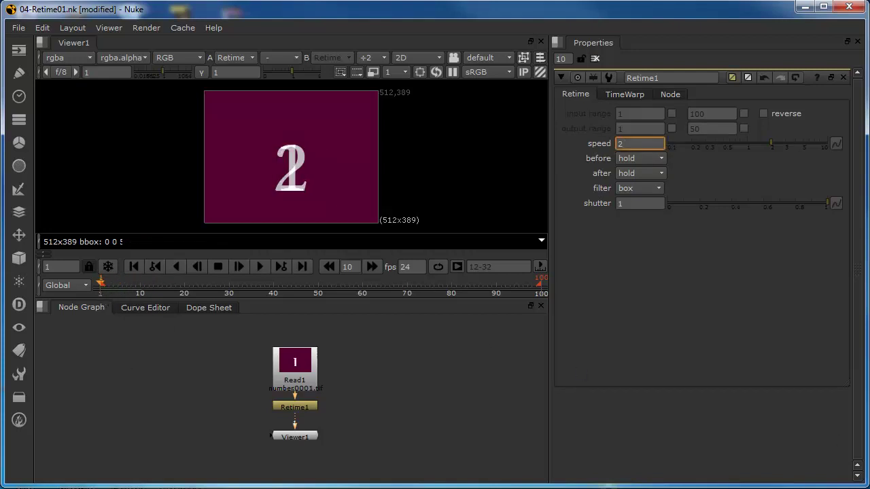
{"action": "left_click", "coordinate": [261, 266]}
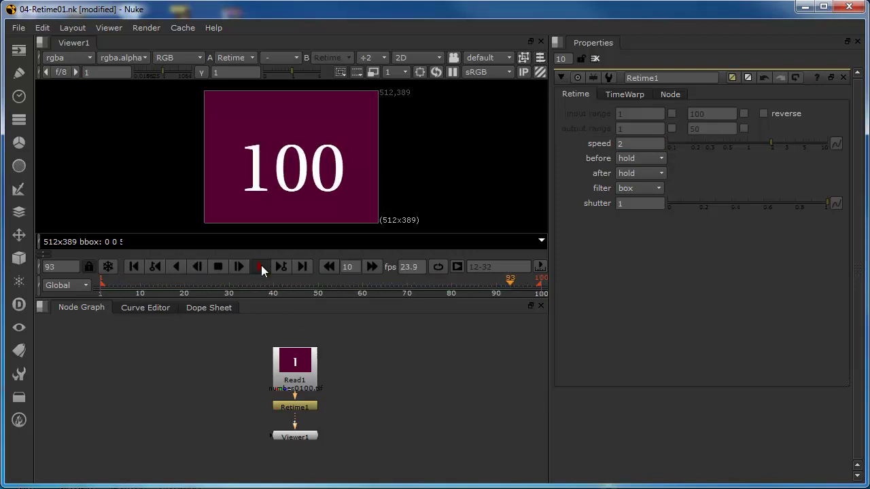
{"action": "left_click", "coordinate": [217, 266]}
{"action": "left_click_drag", "start_coordinate": [106, 285], "coordinate": [318, 291]}
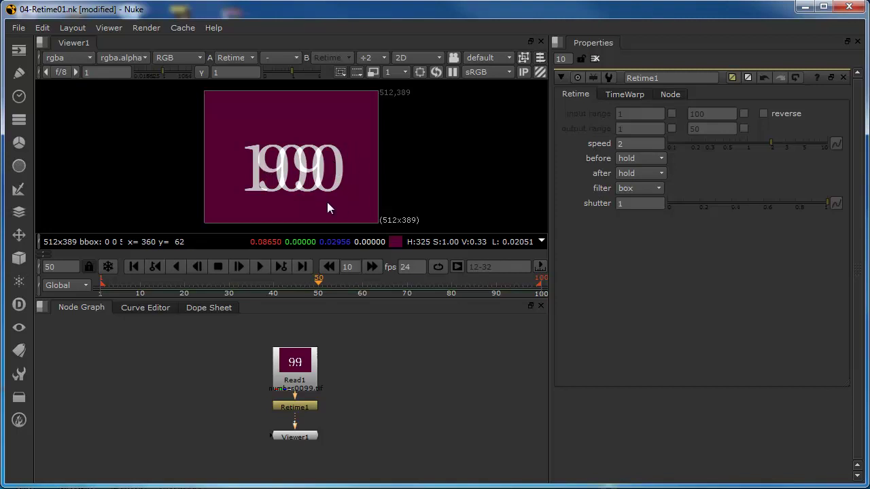
{"action": "left_click", "coordinate": [628, 144]}
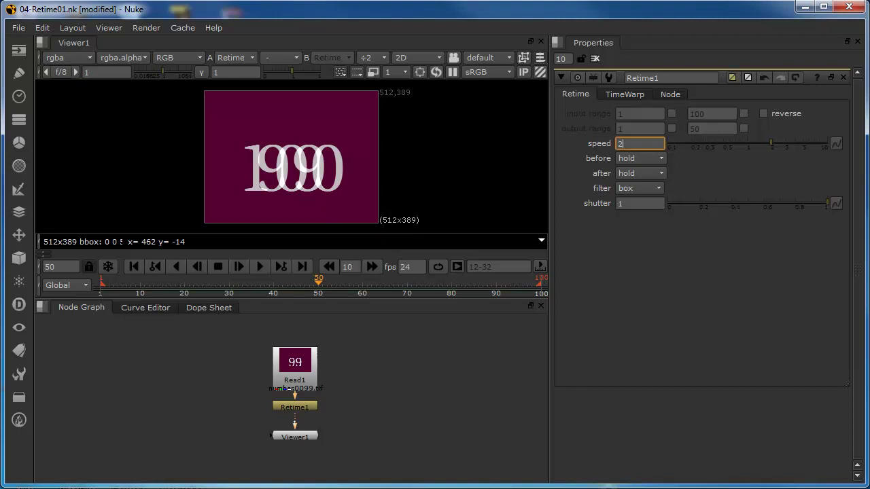
{"action": "key", "text": "Return"}
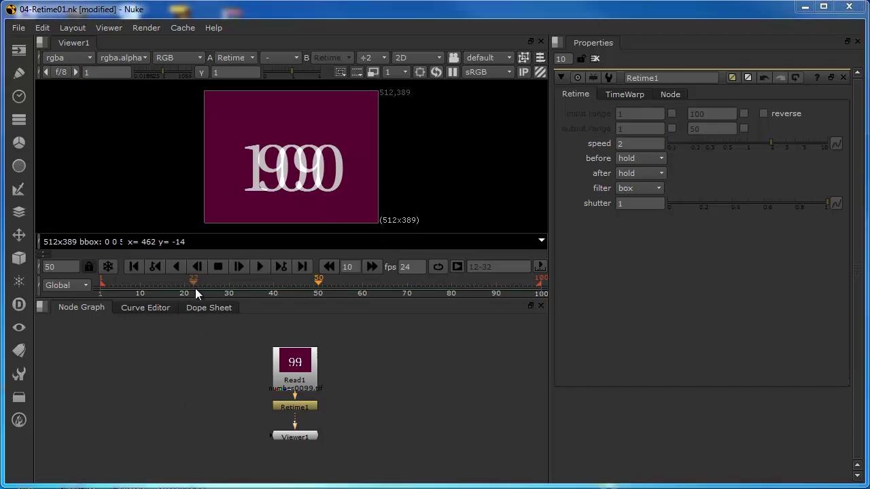
- Return to frame 1 and set Retime1's filter to nearest
{"action": "left_click_drag", "start_coordinate": [189, 285], "coordinate": [100, 289]}
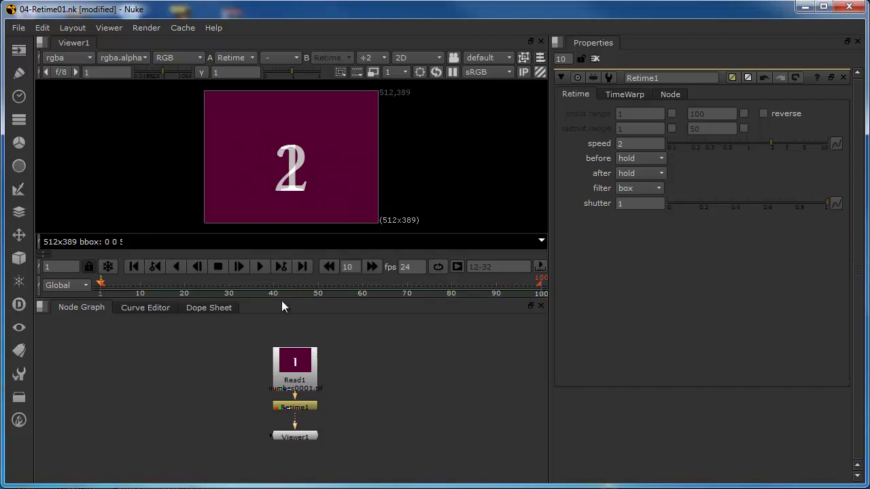
{"action": "left_click", "coordinate": [642, 188]}
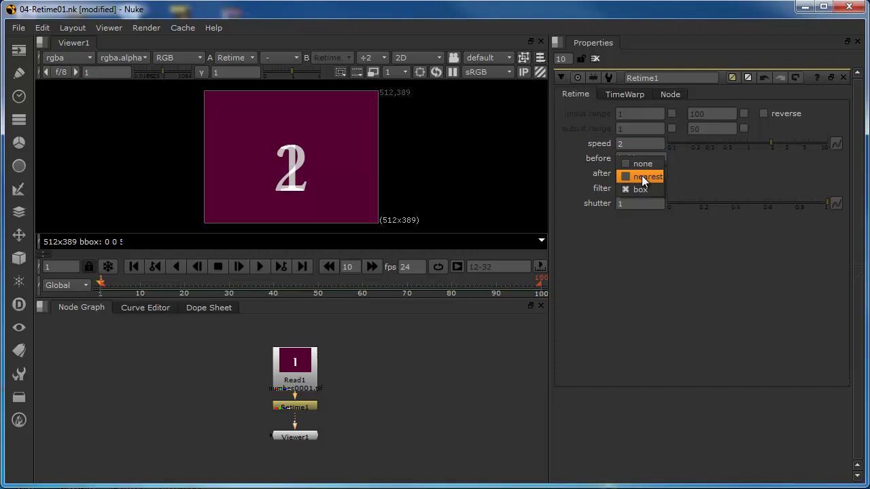
{"action": "left_click", "coordinate": [641, 177]}
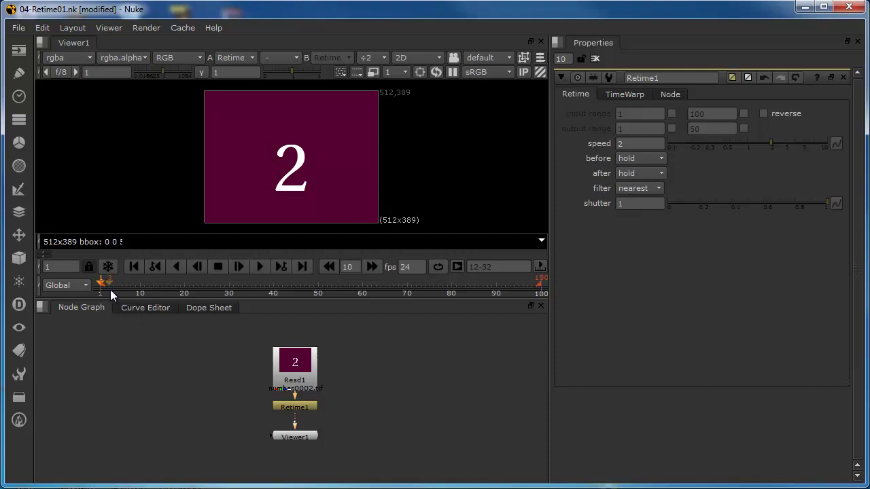
- Advance frame by frame from frame 1 to frame 10, then scrub to frame 50 to check the nearest filter
{"action": "left_click", "coordinate": [240, 266]}
{"action": "left_click", "coordinate": [240, 267]}
{"action": "left_click", "coordinate": [240, 266]}
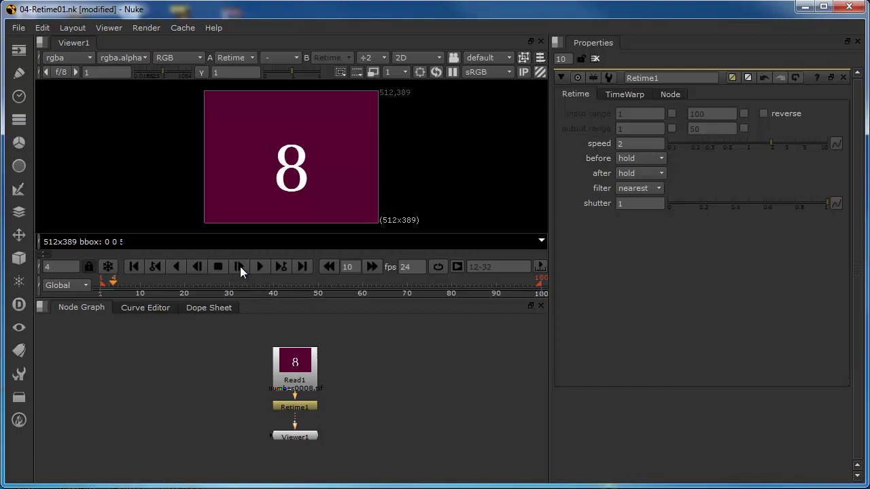
{"action": "left_click", "coordinate": [240, 267]}
{"action": "left_click", "coordinate": [240, 266]}
{"action": "left_click", "coordinate": [240, 266]}
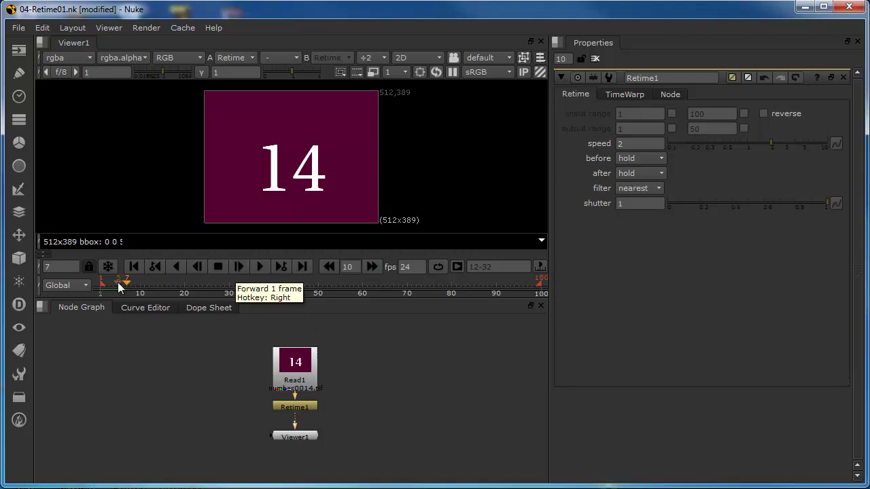
{"action": "left_click", "coordinate": [240, 269]}
{"action": "left_click", "coordinate": [240, 269]}
{"action": "left_click", "coordinate": [241, 269]}
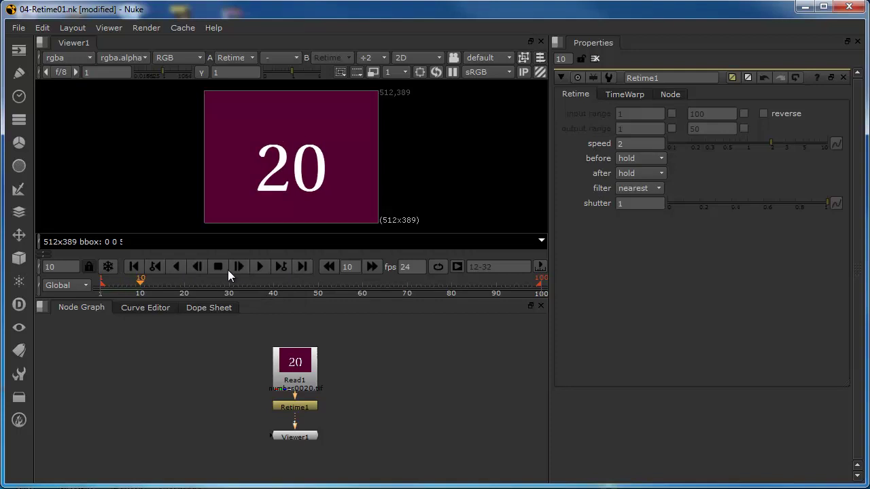
{"action": "mouse_move", "coordinate": [139, 281]}
{"action": "left_mouse_down"}
{"action": "mouse_move", "coordinate": [148, 284]}
{"action": "mouse_move", "coordinate": [114, 288]}
{"action": "mouse_move", "coordinate": [322, 288]}
{"action": "mouse_move", "coordinate": [113, 290]}
{"action": "mouse_move", "coordinate": [319, 290]}
{"action": "left_mouse_up"}
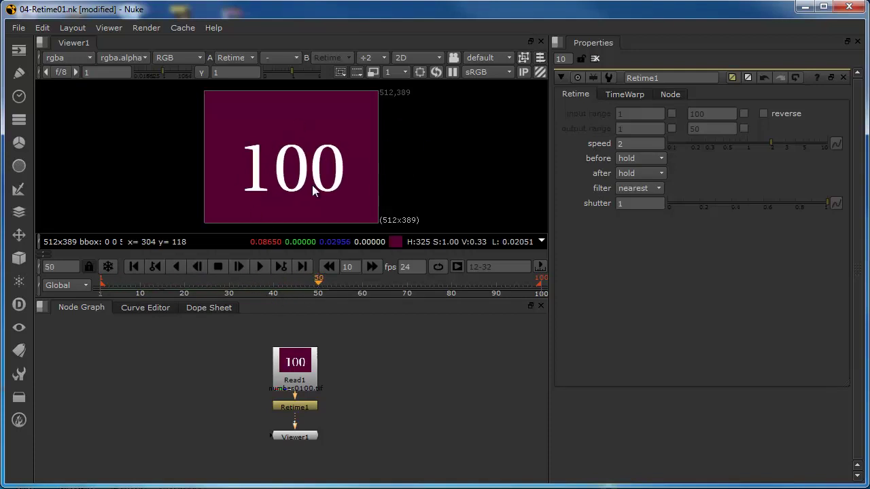
- Set Retime1's filter to box and scrub to frame 50 to examine the blended frame up close
{"action": "left_click", "coordinate": [636, 188]}
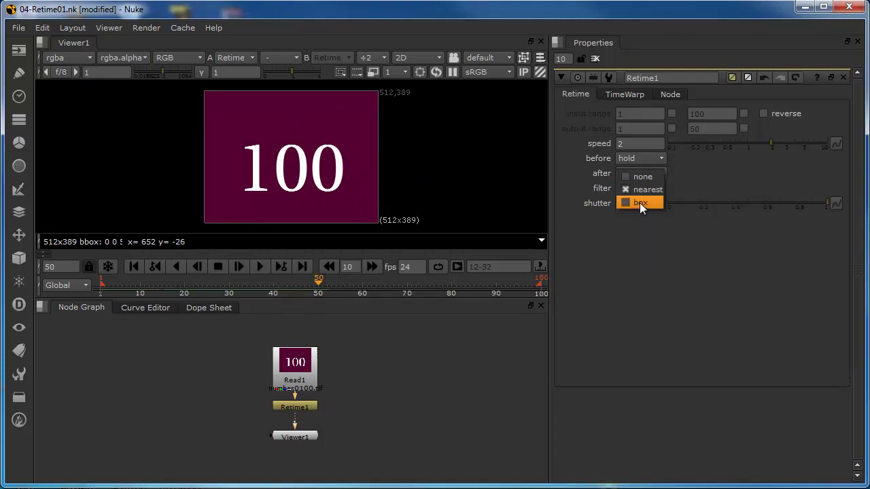
{"action": "left_click", "coordinate": [640, 202]}
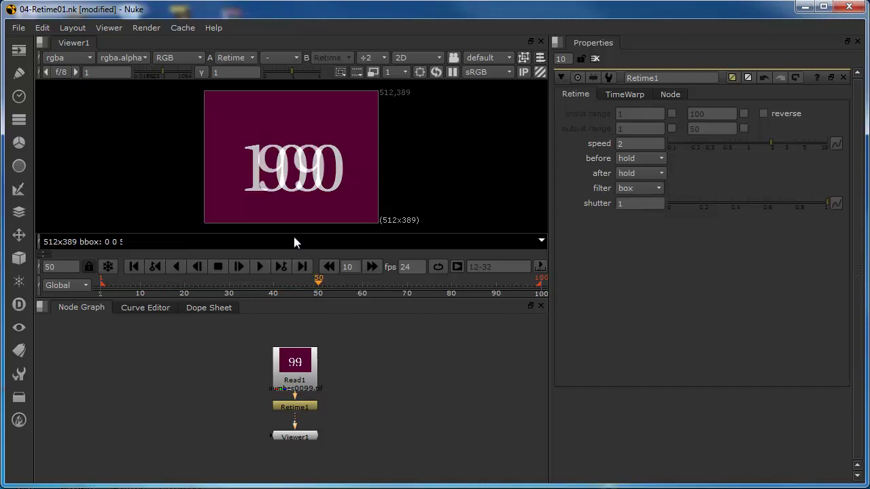
{"action": "left_click_drag", "start_coordinate": [175, 278], "coordinate": [318, 292]}
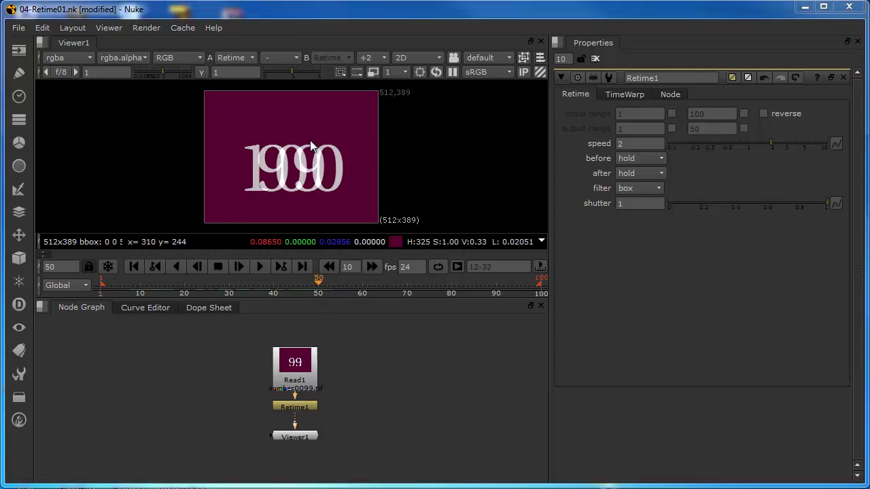
{"action": "scroll", "coordinate": [307, 167], "scroll_direction": "up", "scroll_amount": 3}
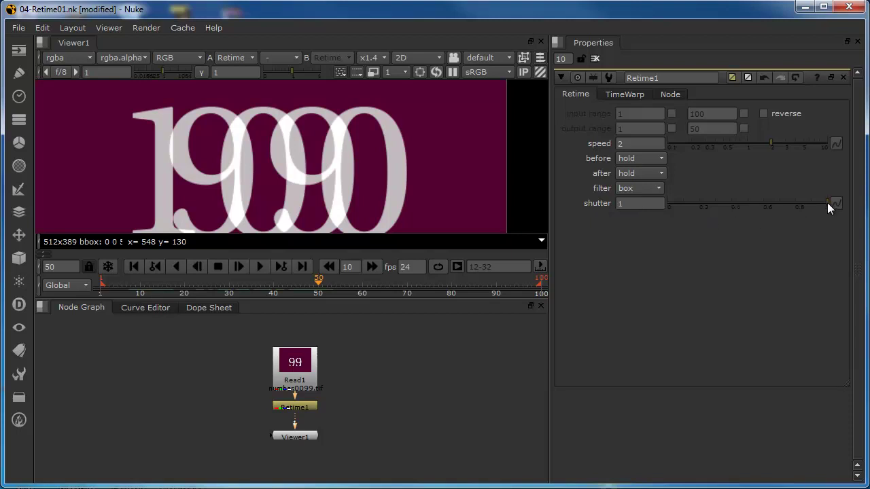
- Set Retime1's shutter to 0, scrub the early frames to check the blending, and return to frame 1
{"action": "left_click_drag", "start_coordinate": [828, 202], "coordinate": [667, 209]}
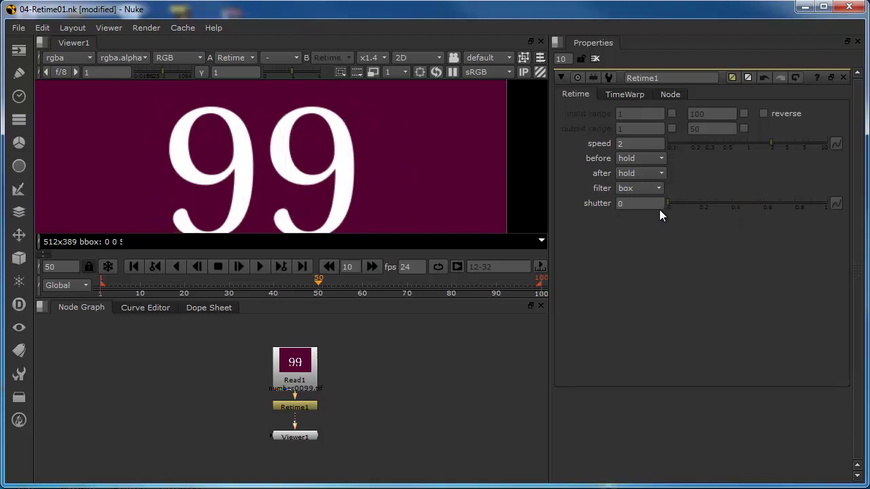
{"action": "mouse_move", "coordinate": [109, 283]}
{"action": "left_mouse_down"}
{"action": "mouse_move", "coordinate": [162, 283]}
{"action": "mouse_move", "coordinate": [101, 280]}
{"action": "mouse_move", "coordinate": [126, 281]}
{"action": "left_mouse_up"}
{"action": "left_click", "coordinate": [623, 190]}
{"action": "left_click", "coordinate": [241, 268]}
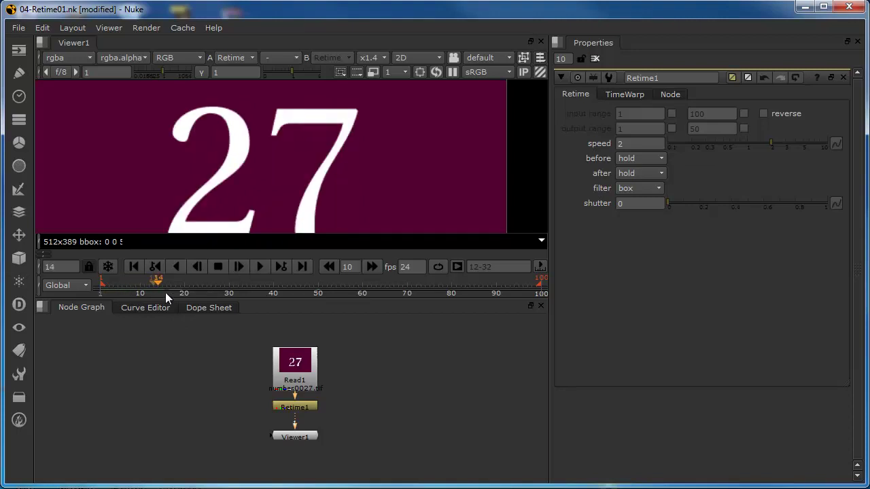
{"action": "left_click_drag", "start_coordinate": [163, 282], "coordinate": [101, 302]}
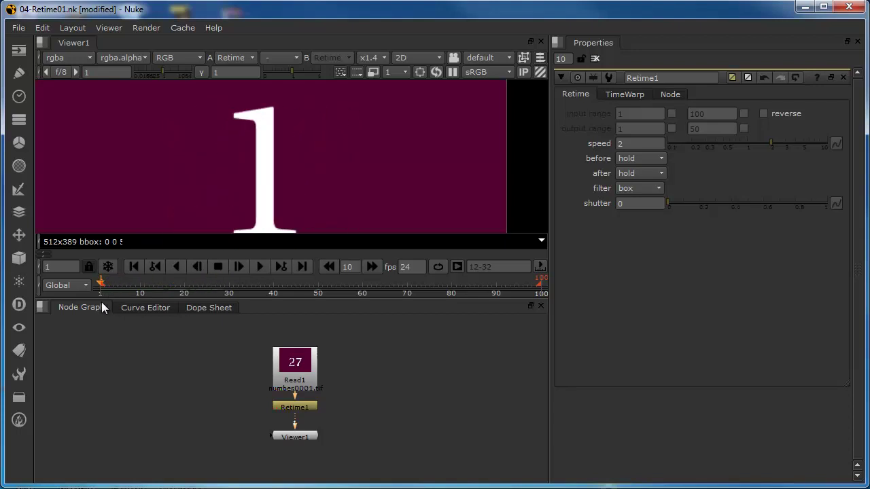
- Switch Retime1's filter to nearest and back to box, and set the shutter to 1
{"action": "left_click", "coordinate": [629, 190]}
{"action": "left_click", "coordinate": [636, 177]}
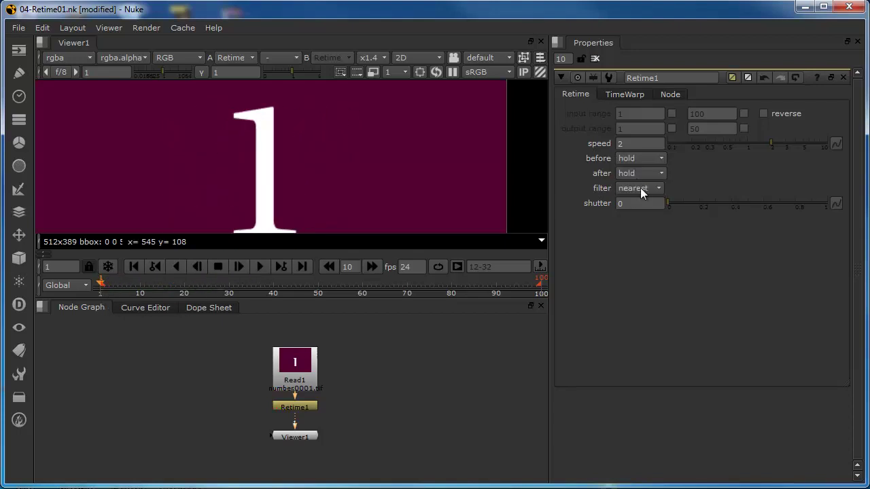
{"action": "left_click", "coordinate": [636, 186]}
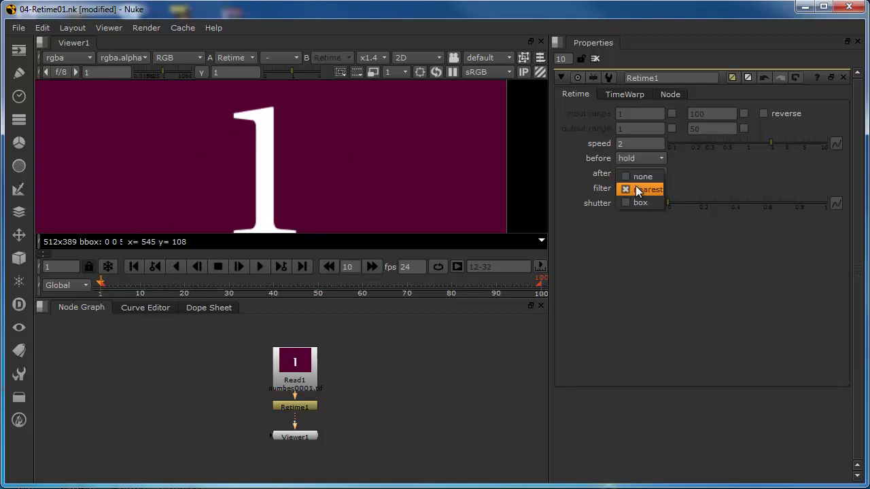
{"action": "left_click", "coordinate": [637, 198]}
{"action": "left_click_drag", "start_coordinate": [669, 204], "coordinate": [828, 206]}
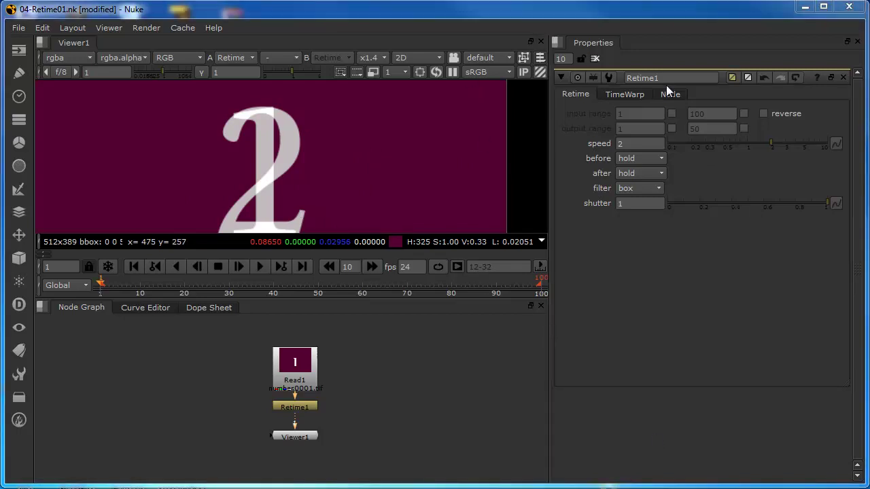
- Set Retime1's speed to 1
{"action": "left_click", "coordinate": [629, 145]}
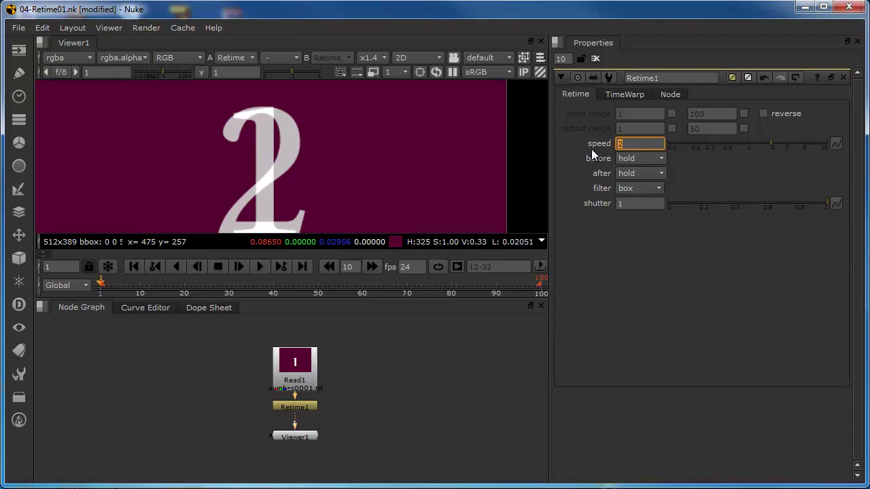
{"action": "type", "text": "1"}
{"action": "key", "text": "Return"}
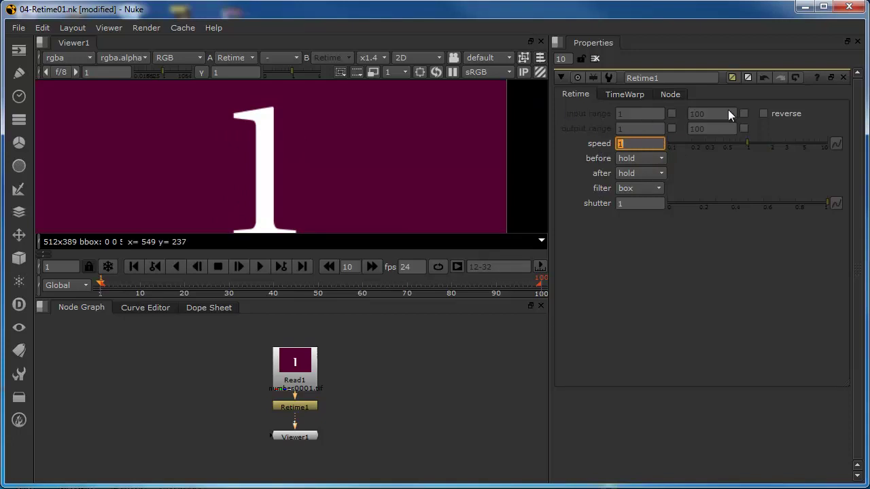
- Lock the first and last frames of Retime1's input and output ranges and set the input range's end to 50
{"action": "left_click", "coordinate": [671, 113]}
{"action": "left_click", "coordinate": [671, 129]}
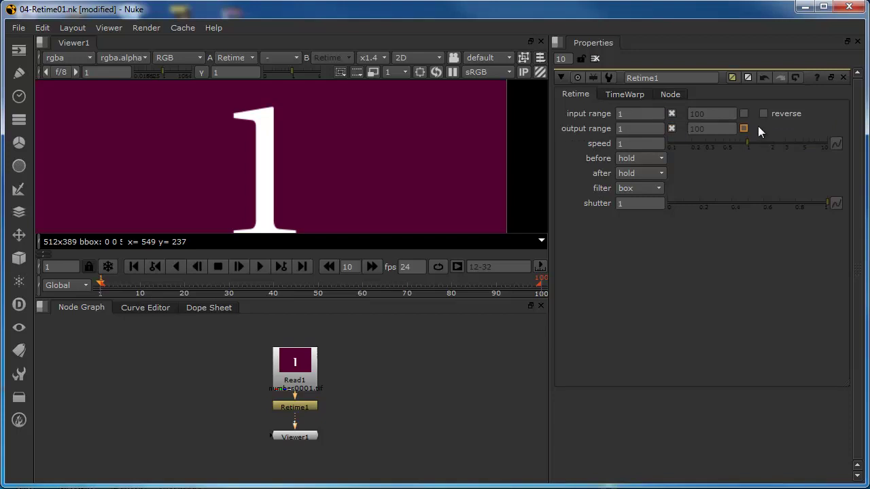
{"action": "left_click", "coordinate": [743, 113]}
{"action": "left_click", "coordinate": [743, 128]}
{"action": "left_click", "coordinate": [712, 114]}
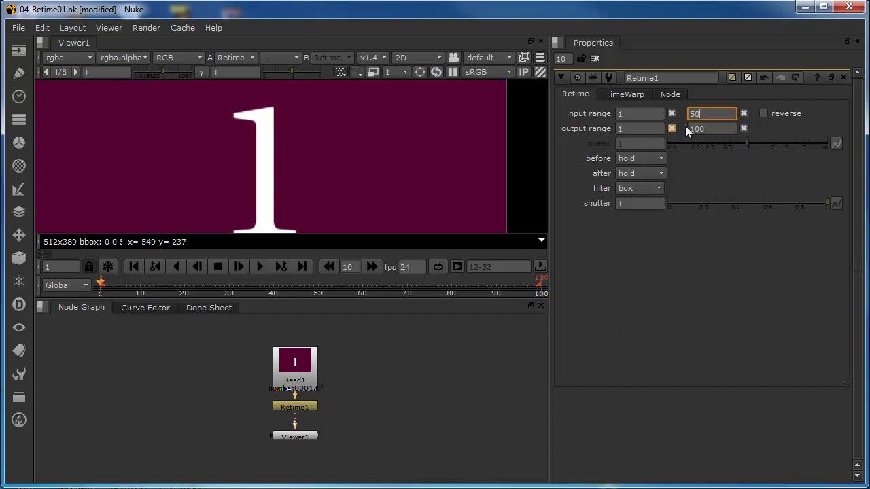
{"action": "type", "text": "50"}
{"action": "key", "text": "Return"}
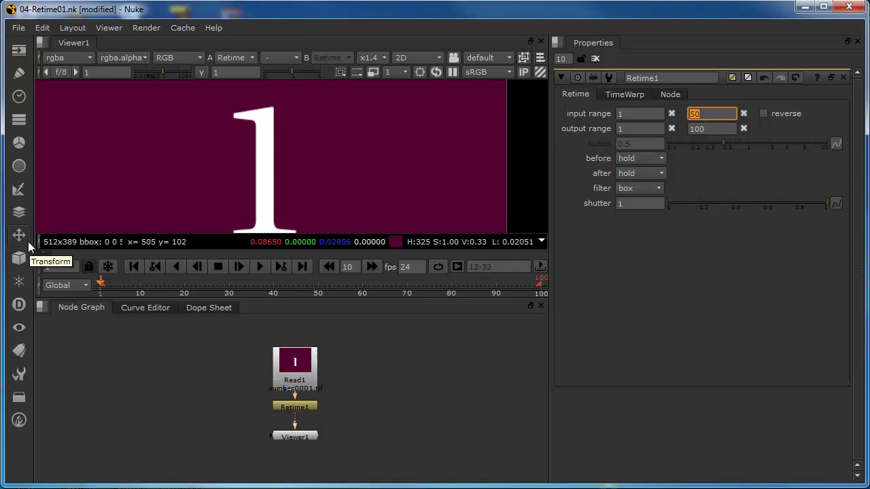
- Play the slowed clip, stop it, and step frame by frame from the first few frames to frame 15
{"action": "left_click", "coordinate": [258, 268]}
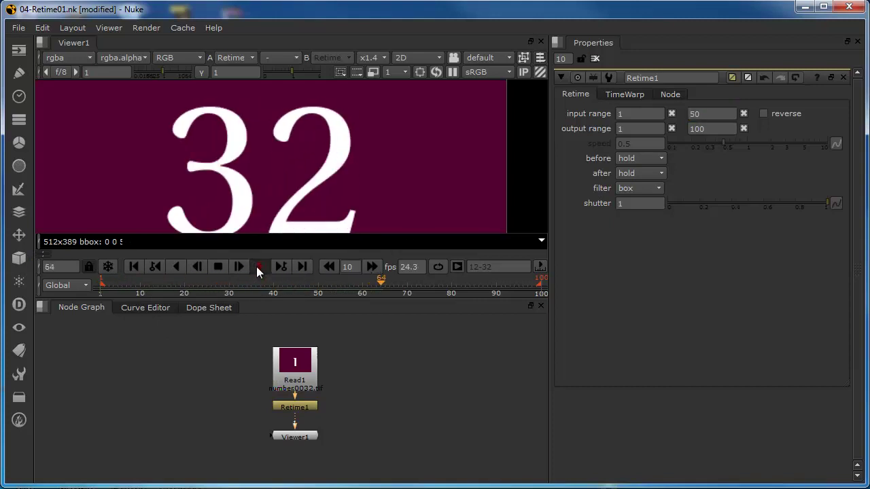
{"action": "left_click", "coordinate": [217, 266]}
{"action": "left_click", "coordinate": [121, 287]}
{"action": "mouse_move", "coordinate": [120, 286]}
{"action": "left_mouse_down"}
{"action": "mouse_move", "coordinate": [100, 287]}
{"action": "mouse_move", "coordinate": [109, 286]}
{"action": "left_mouse_up"}
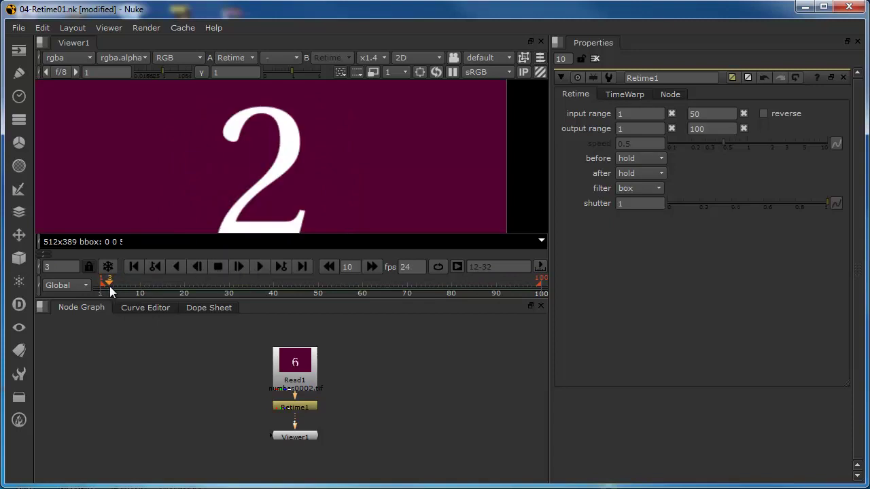
{"action": "left_click", "coordinate": [238, 267]}
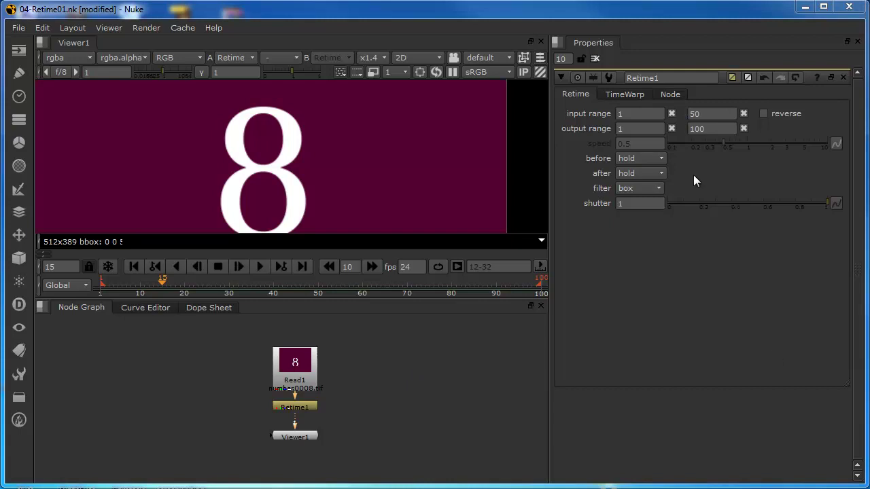
- Set Retime1's input range end to 100 and its output range end to 50
{"action": "left_click", "coordinate": [706, 113]}
{"action": "type", "text": "100"}
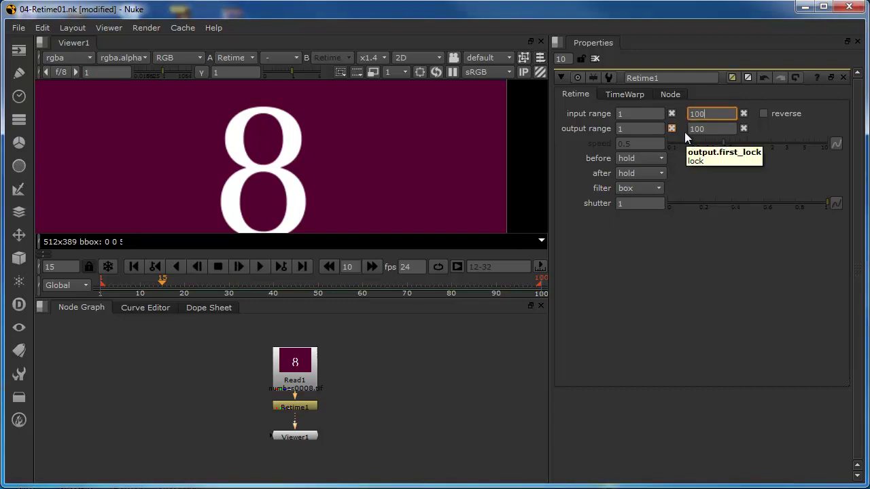
{"action": "left_click", "coordinate": [714, 129]}
{"action": "left_click_drag", "start_coordinate": [714, 128], "coordinate": [667, 129]}
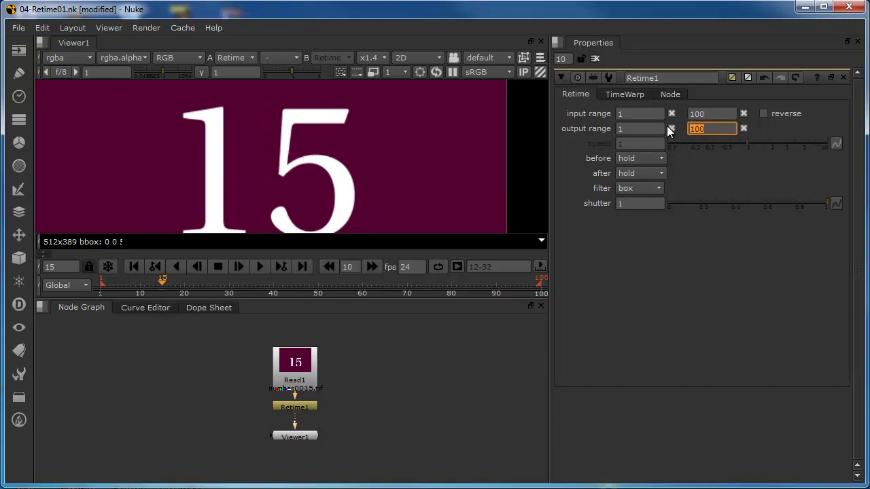
{"action": "type", "text": "50"}
{"action": "key", "text": "Return"}
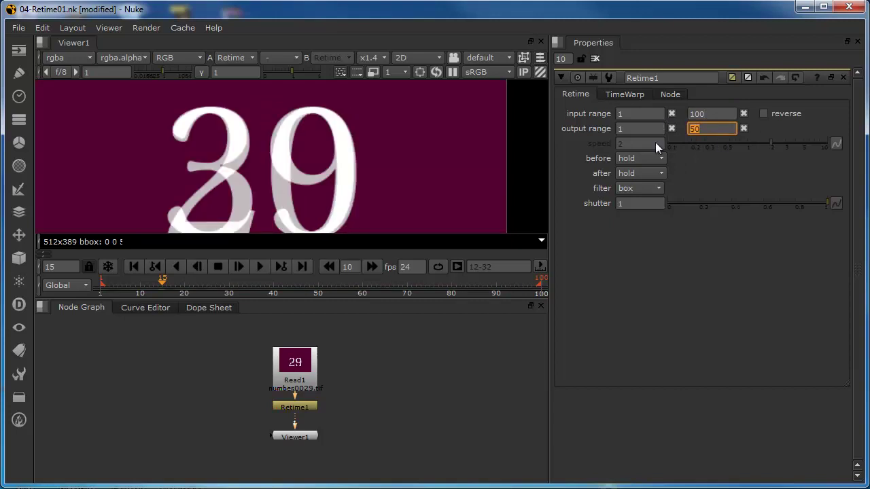
- Play the clip with the shortened output range, stopping near the end, and check the output range's last frame
{"action": "left_click", "coordinate": [258, 267]}
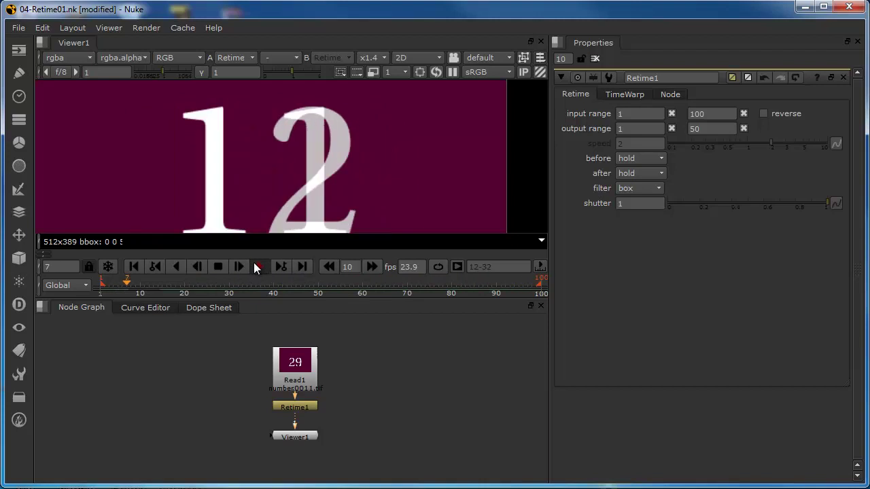
{"action": "left_click", "coordinate": [218, 266]}
{"action": "left_click", "coordinate": [710, 128]}
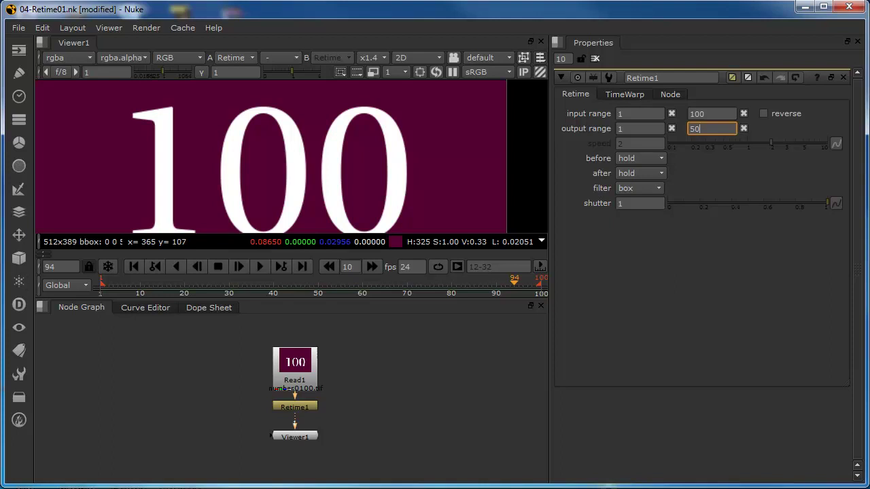
{"action": "key", "text": "Return"}
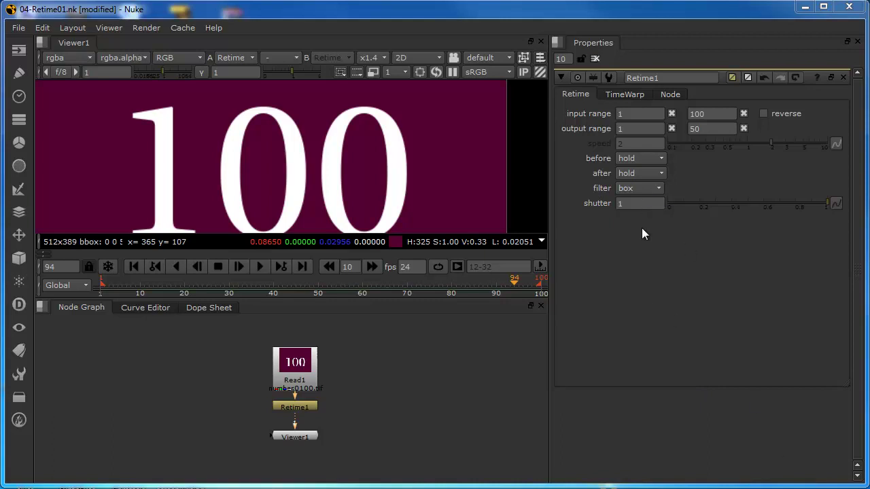
- Revert Retime1's settings, go back to frame 1, and show the node's TimeWarp curve
{"action": "left_click", "coordinate": [796, 77]}
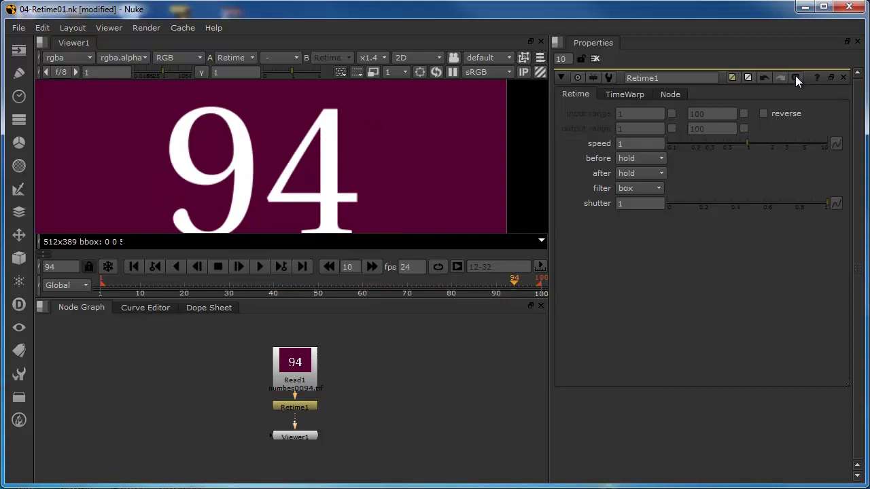
{"action": "left_click_drag", "start_coordinate": [121, 282], "coordinate": [100, 281]}
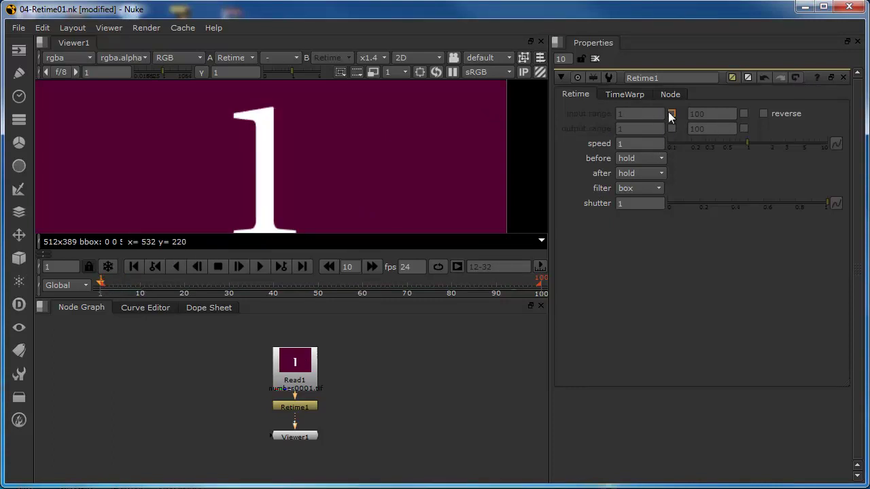
{"action": "left_click", "coordinate": [625, 144]}
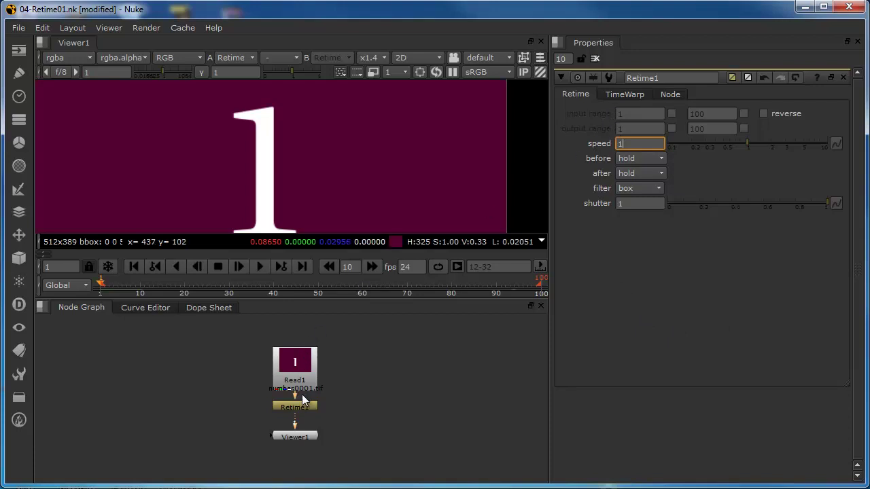
{"action": "left_click", "coordinate": [624, 94]}
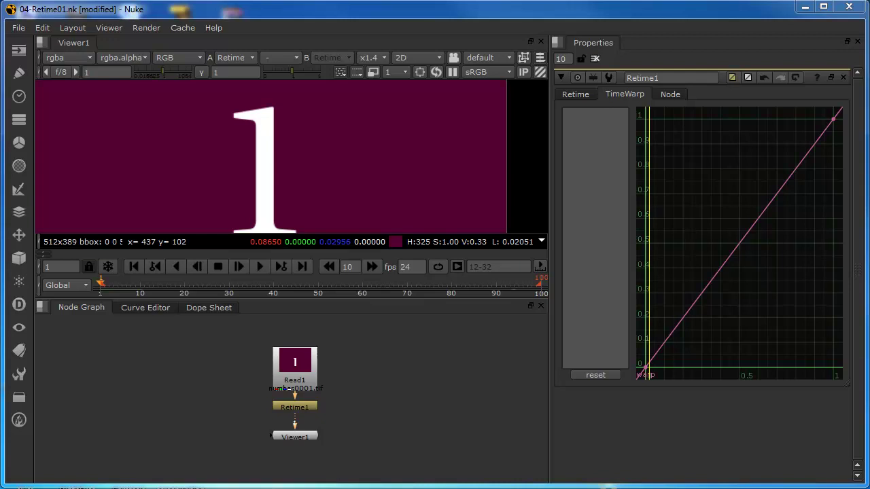
- Bring in the walking_boy image sequence, connect it to Retime1 in place of Read1, and delete Read1
{"action": "left_click_drag", "start_coordinate": [588, 432], "coordinate": [382, 364]}
{"action": "left_click_drag", "start_coordinate": [312, 370], "coordinate": [199, 346]}
{"action": "left_click_drag", "start_coordinate": [265, 391], "coordinate": [384, 360]}
{"action": "left_click_drag", "start_coordinate": [388, 362], "coordinate": [301, 355]}
{"action": "left_click_drag", "start_coordinate": [199, 338], "coordinate": [171, 355]}
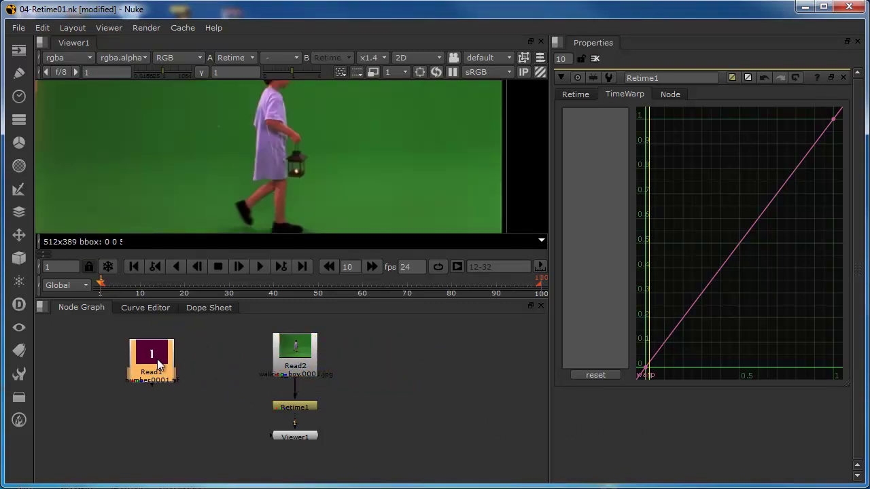
{"action": "key", "text": "Delete"}
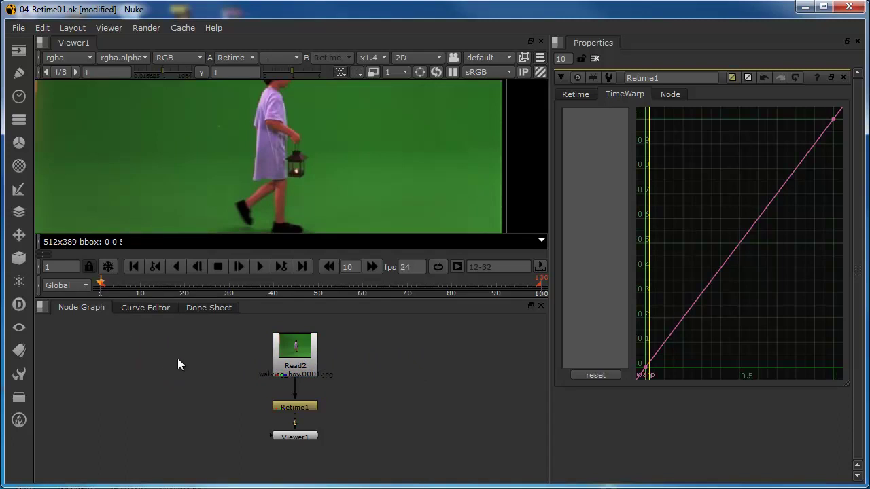
- Play the walking_boy clip through Retime1 with the whole picture in view, stopping at frame 100
{"action": "scroll", "coordinate": [348, 172], "scroll_direction": "down", "scroll_amount": 2}
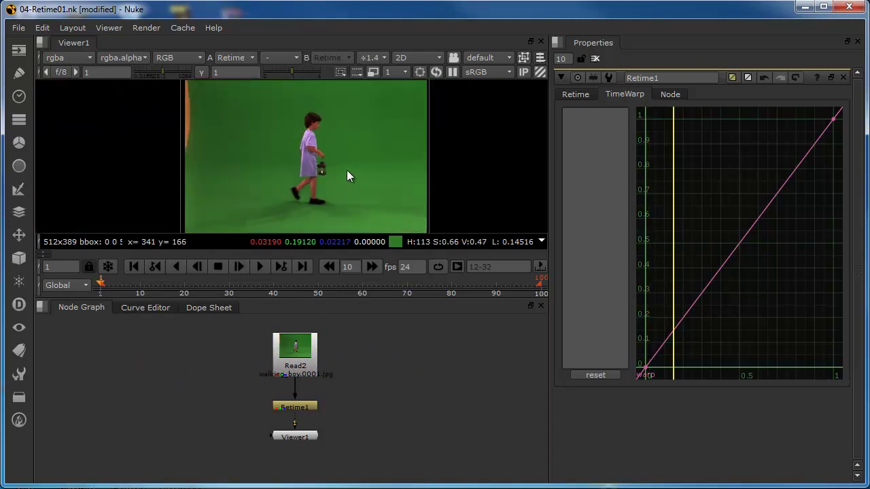
{"action": "left_click", "coordinate": [259, 266]}
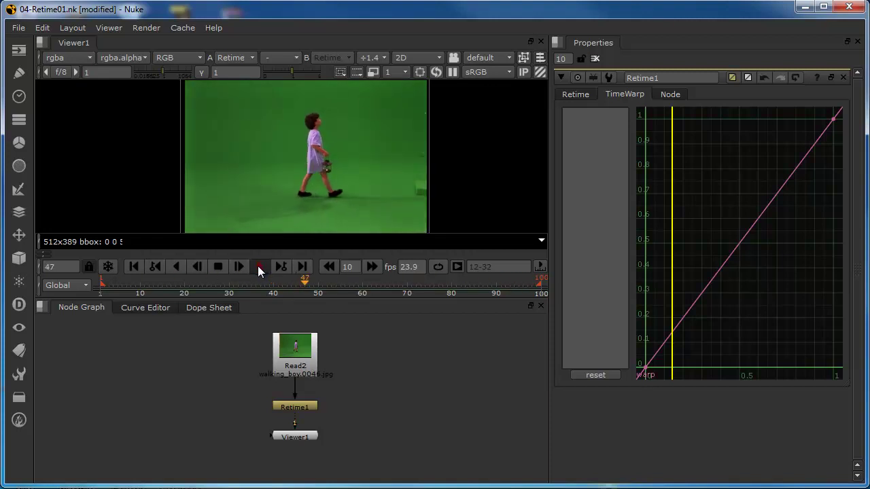
{"action": "left_click", "coordinate": [218, 267]}
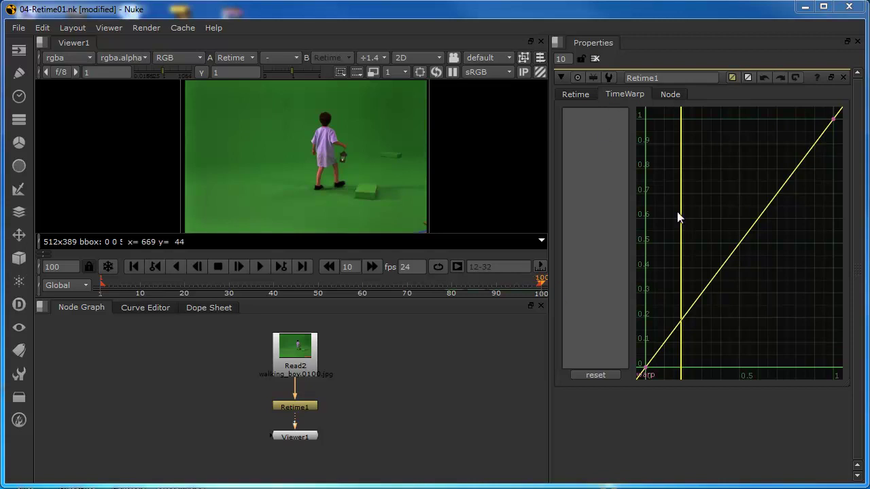
- Add a key point near the middle of Retime1's warp curve, at about x 0.51, y 0.51
{"action": "left_click", "coordinate": [833, 120]}
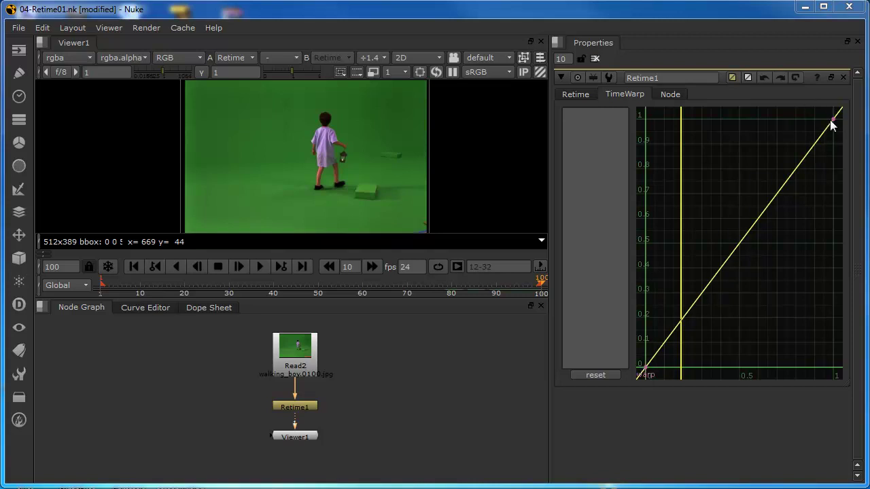
{"action": "left_click", "coordinate": [742, 242], "text": "ctrl+alt"}
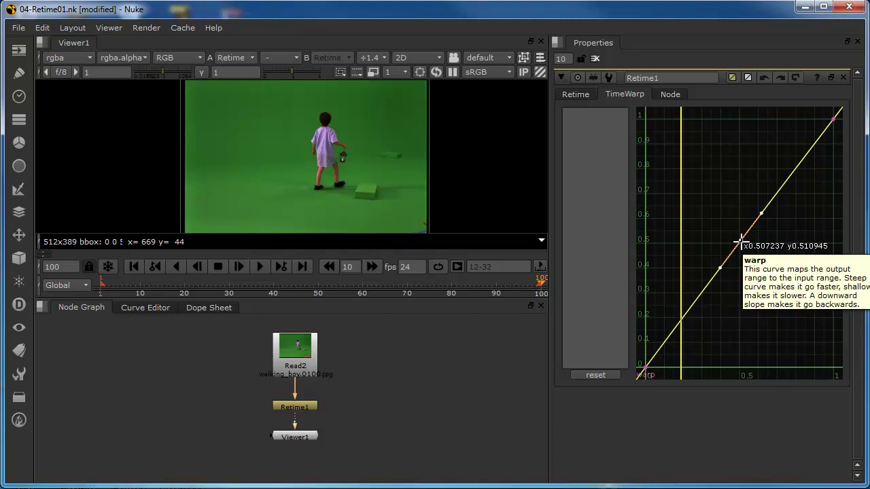
- Pull the warp curve's middle key point down to about x 0.72, y 0.35 and play the clip from frame 1
{"action": "left_click_drag", "start_coordinate": [739, 239], "coordinate": [780, 279]}
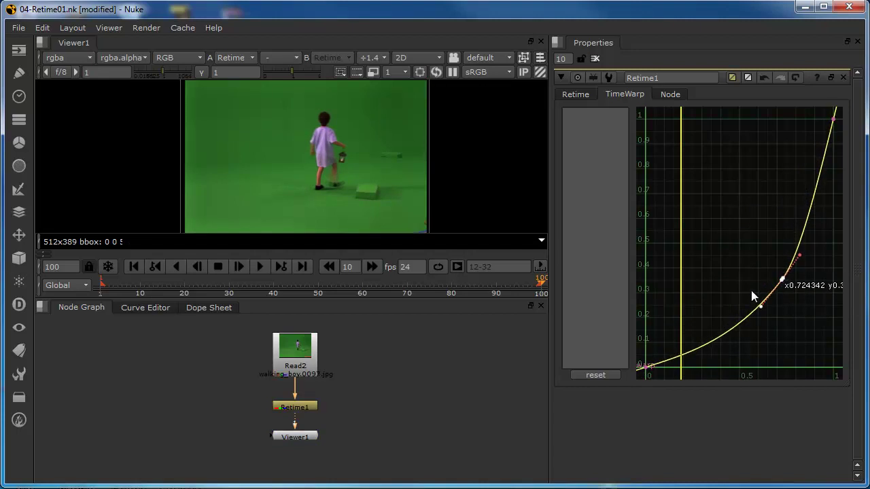
{"action": "left_click", "coordinate": [643, 367]}
{"action": "left_click", "coordinate": [134, 267]}
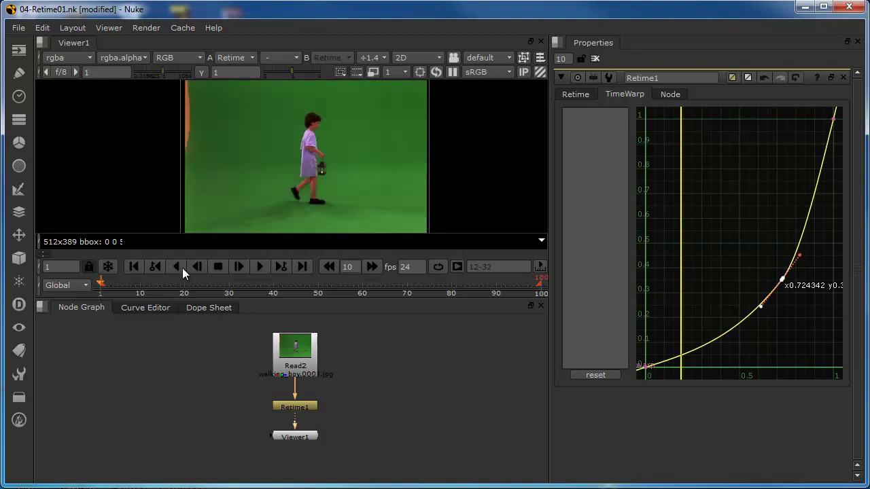
{"action": "left_click", "coordinate": [261, 267]}
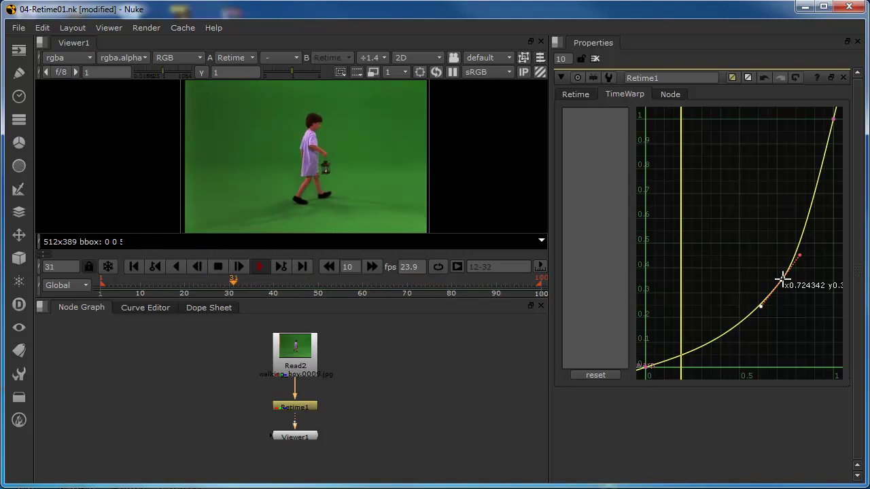
- Move the warp curve's middle key point up to about x 0.39, y 0.76
{"action": "left_click_drag", "start_coordinate": [782, 280], "coordinate": [701, 178]}
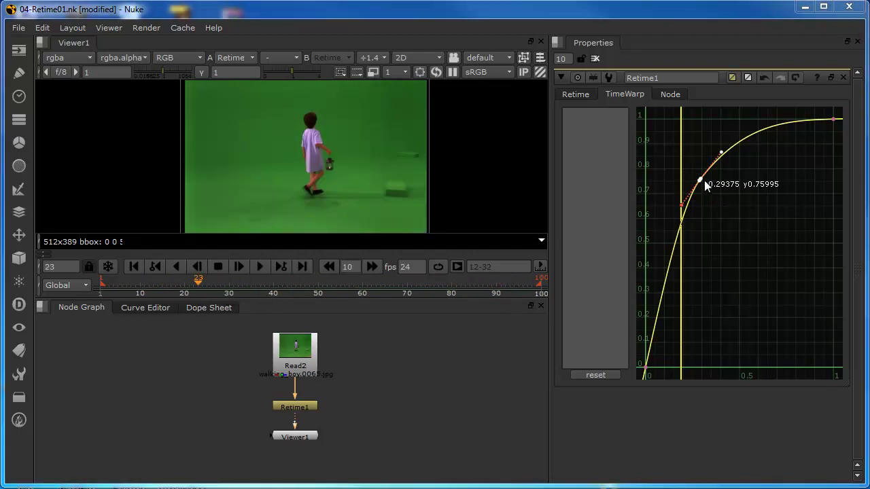
{"action": "left_click_drag", "start_coordinate": [699, 178], "coordinate": [718, 181]}
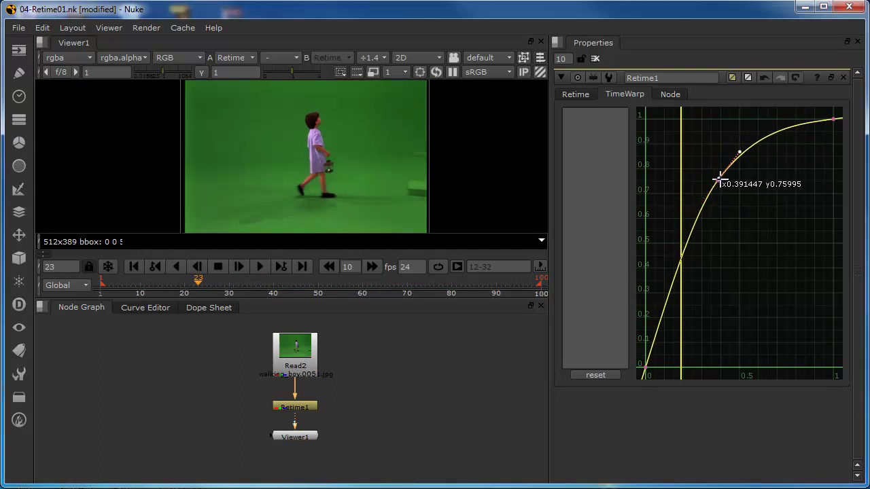
- Delete the middle key point from Retime1's warp curve
{"action": "right_click", "coordinate": [719, 178]}
{"action": "key", "text": "Escape"}
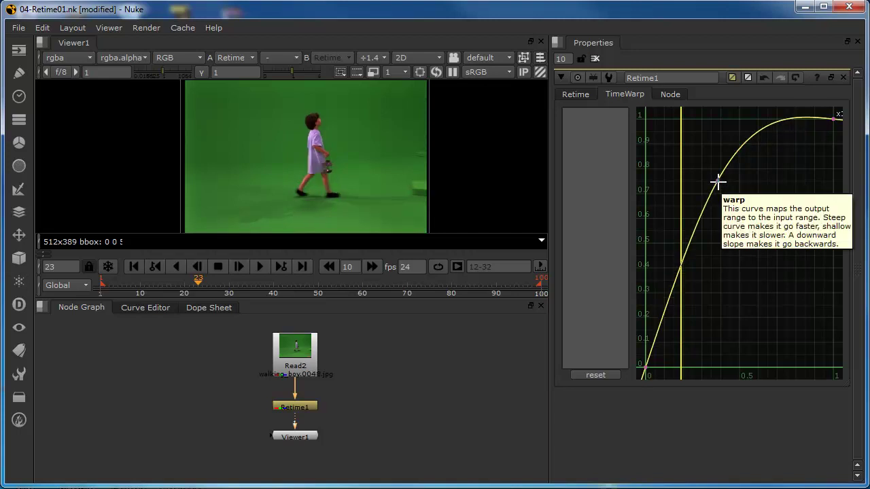
{"action": "key", "text": "Delete"}
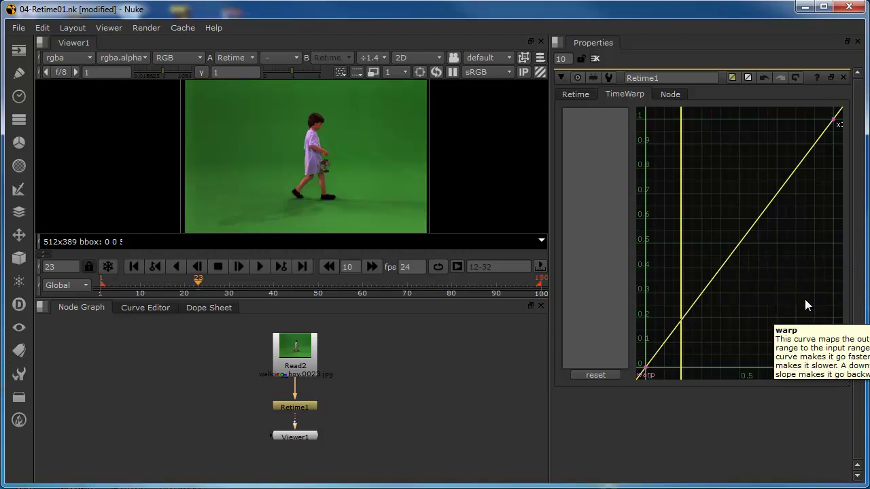
- Play the clip from frame 1 with the warp curve's end key moved to x 0.5, y 1, and undo that move
{"action": "left_click_drag", "start_coordinate": [198, 281], "coordinate": [101, 293]}
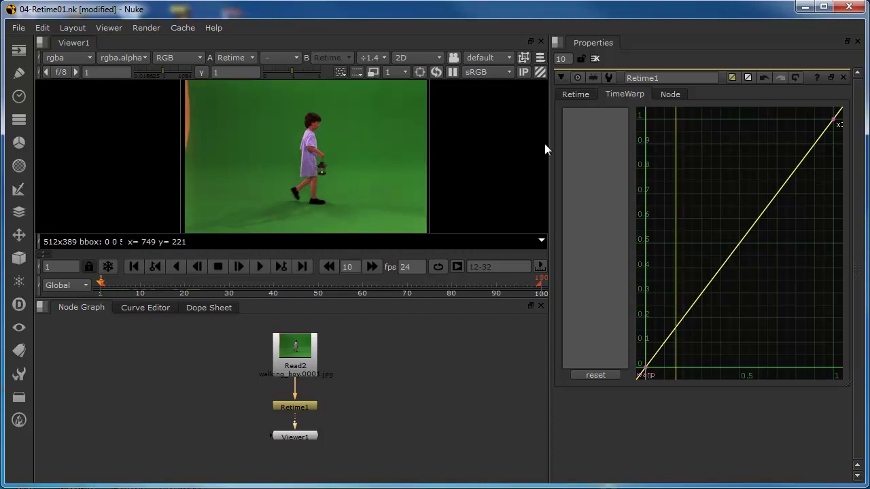
{"action": "left_click", "coordinate": [834, 119]}
{"action": "left_click_drag", "start_coordinate": [834, 118], "coordinate": [738, 119]}
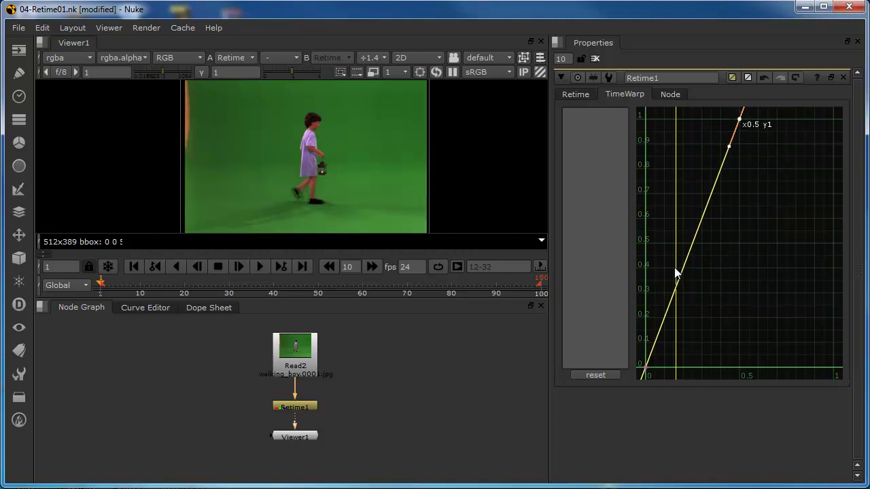
{"action": "left_click", "coordinate": [258, 266]}
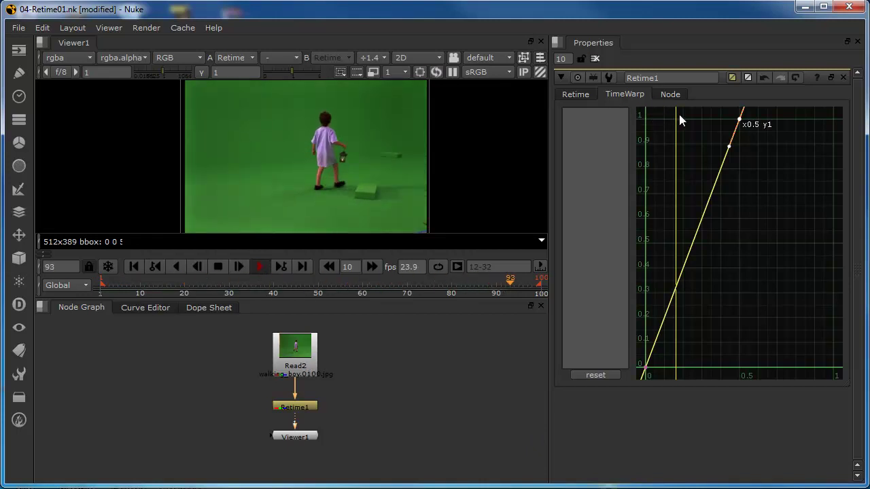
{"action": "left_click", "coordinate": [102, 282]}
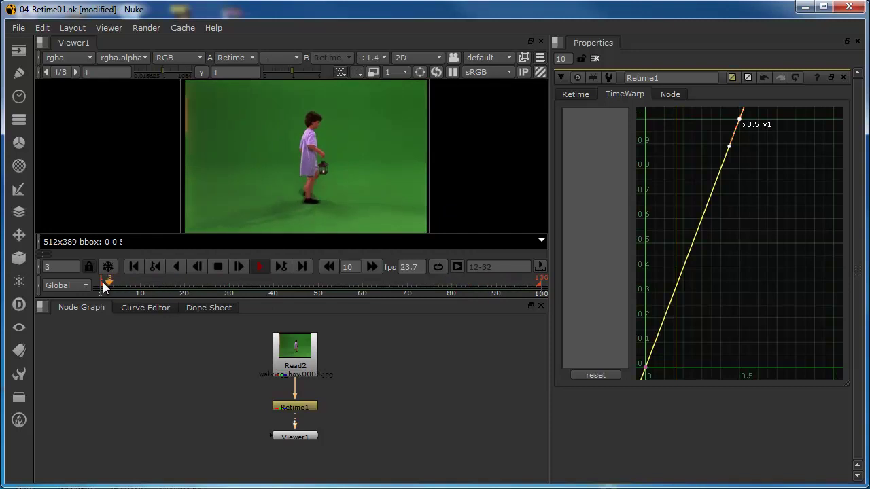
{"action": "left_click", "coordinate": [218, 266]}
{"action": "left_click_drag", "start_coordinate": [108, 286], "coordinate": [99, 307]}
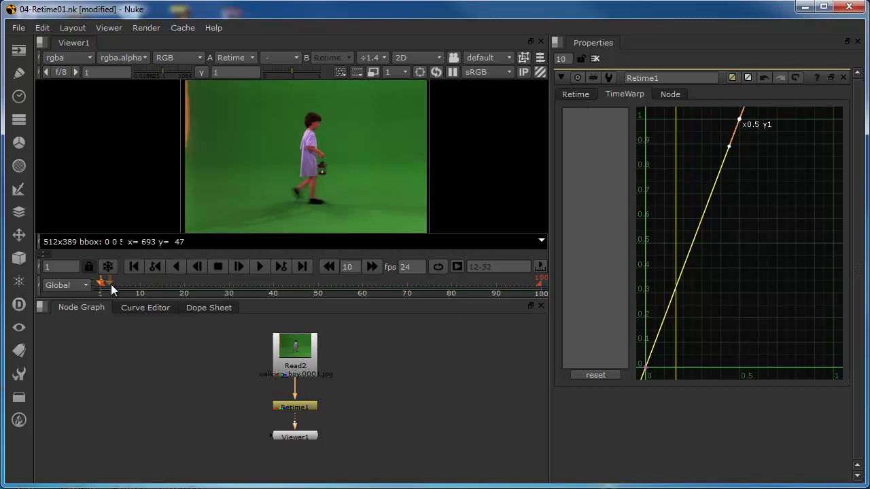
{"action": "key", "text": "ctrl+z"}
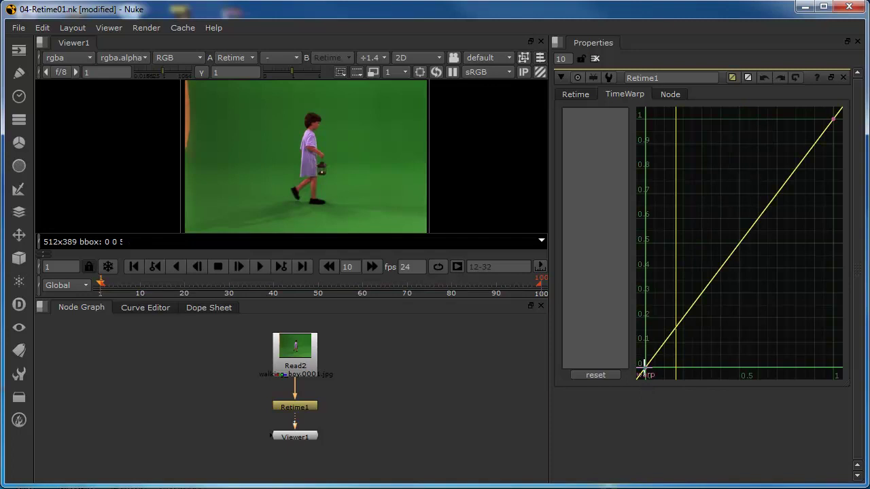
- Play the clip with the warp curve's start key raised to x 0, y 0.5, and undo that move
{"action": "left_click_drag", "start_coordinate": [644, 370], "coordinate": [651, 242]}
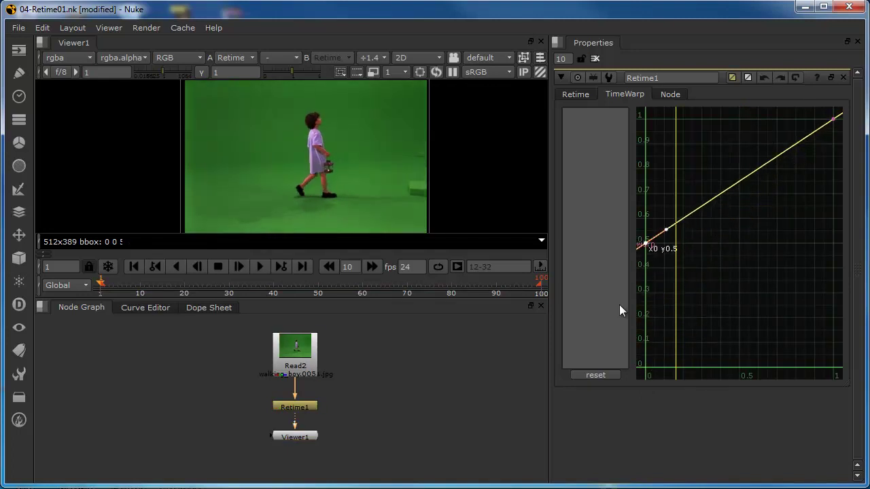
{"action": "left_click", "coordinate": [258, 267]}
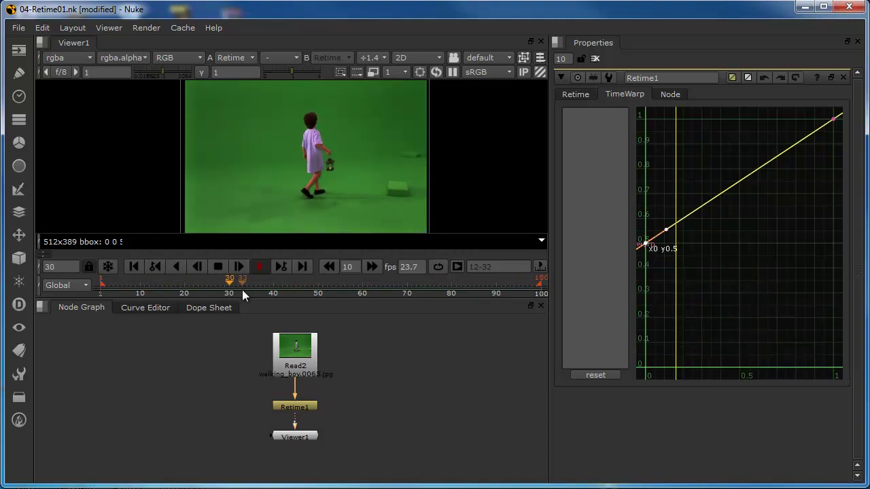
{"action": "left_click", "coordinate": [218, 266]}
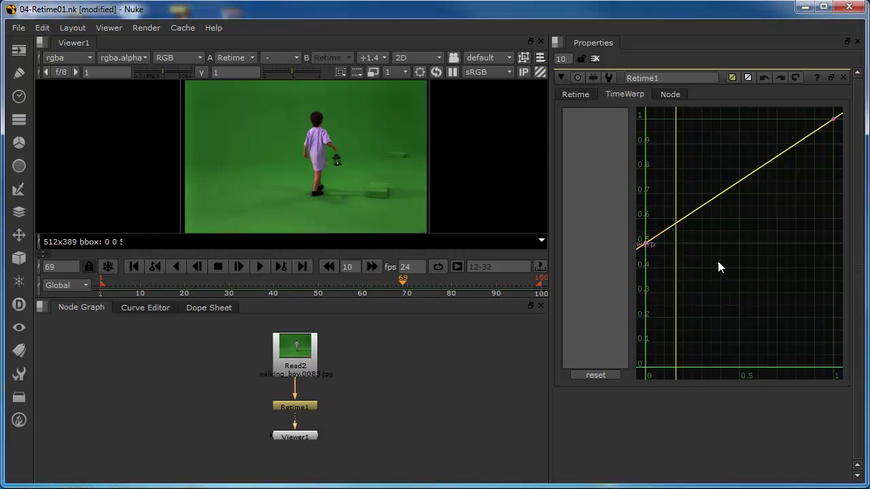
{"action": "key", "text": "ctrl+z"}
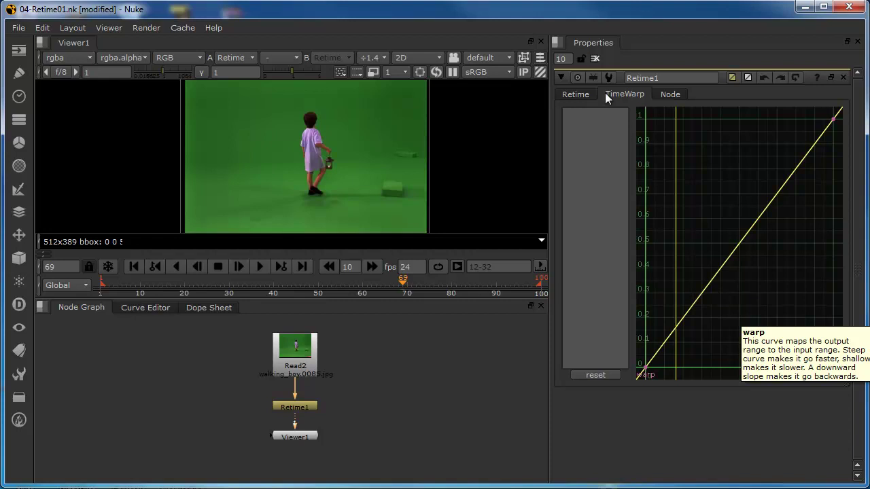
- Set Retime1's speed to 2 and scrub the clip between frames 1 and 50
{"action": "left_click", "coordinate": [572, 92]}
{"action": "left_click", "coordinate": [638, 94]}
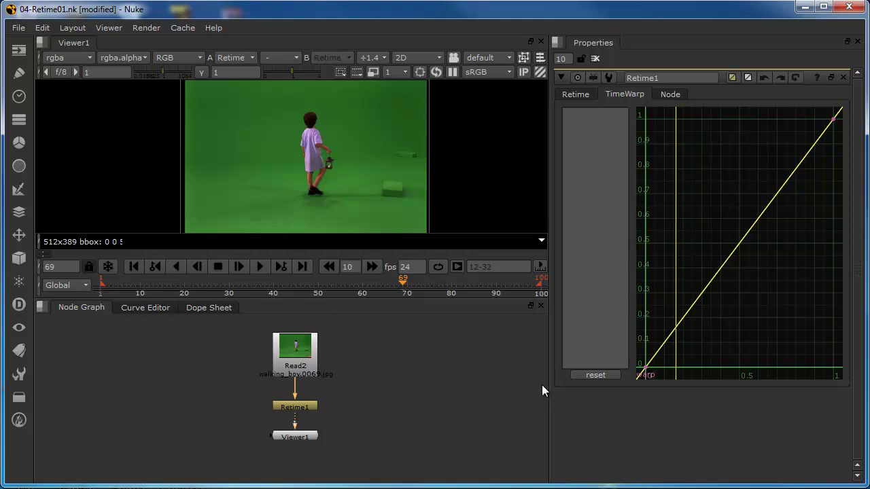
{"action": "left_click", "coordinate": [577, 97]}
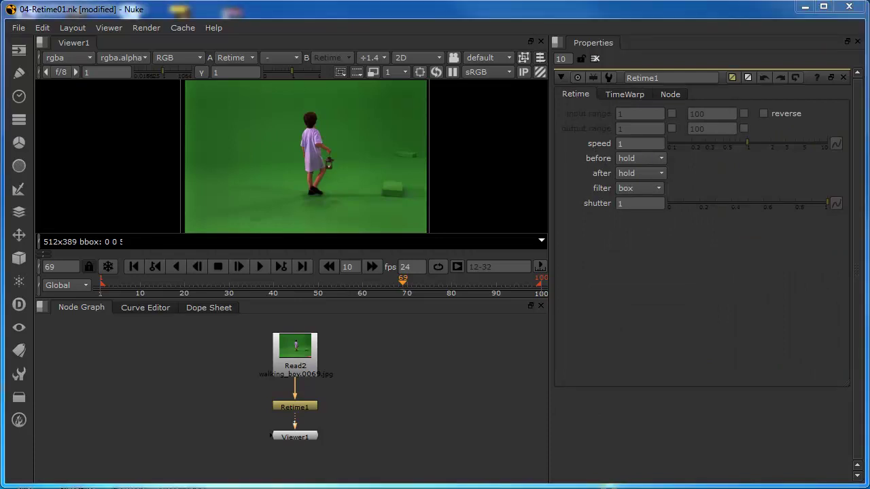
{"action": "left_click", "coordinate": [619, 144]}
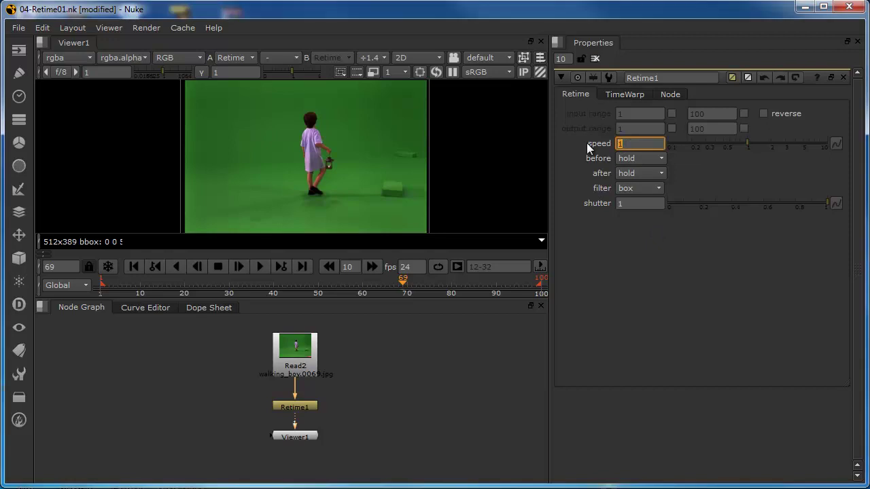
{"action": "type", "text": "2"}
{"action": "key", "text": "Return"}
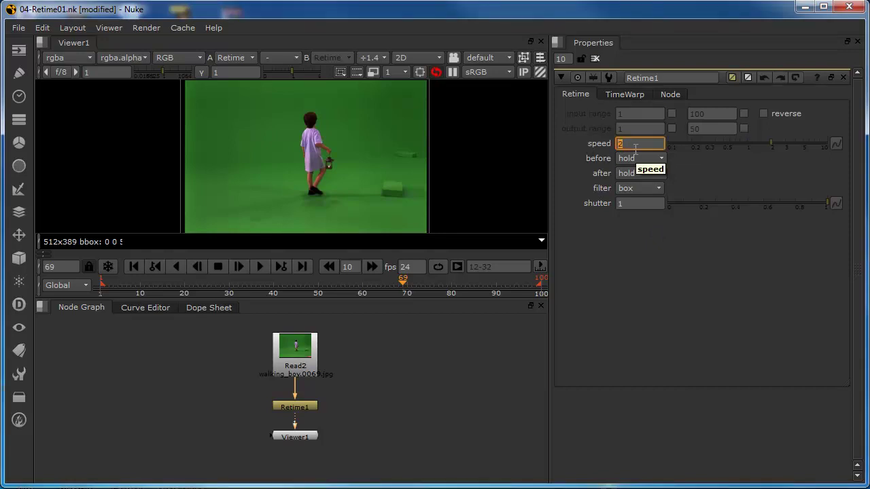
{"action": "left_click_drag", "start_coordinate": [104, 285], "coordinate": [319, 303]}
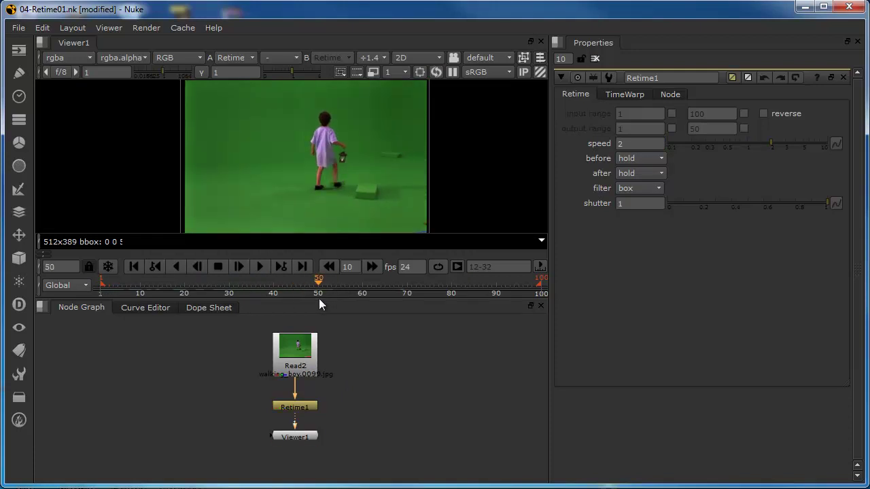
{"action": "left_click_drag", "start_coordinate": [319, 304], "coordinate": [100, 302]}
{"action": "left_click", "coordinate": [635, 143]}
- Add a key point near the middle of the TimeWarp curve and raise it to about x 0.54, y 0.81
{"action": "left_click", "coordinate": [633, 95]}
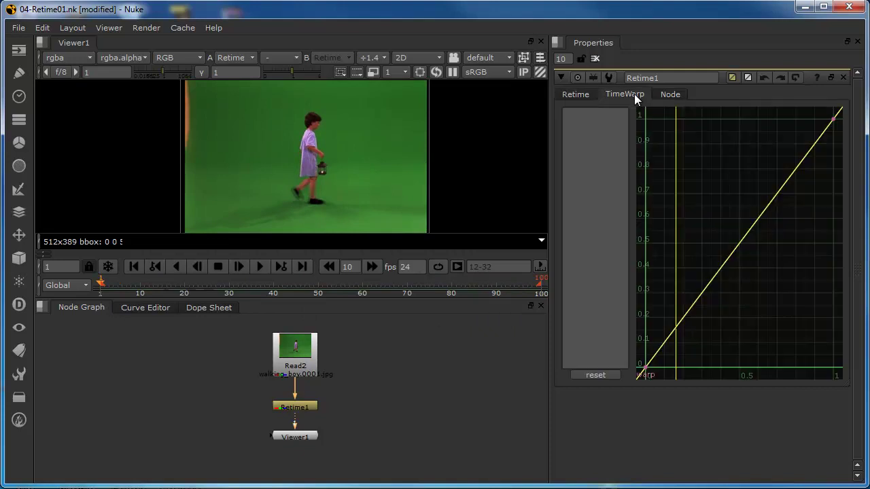
{"action": "mouse_move", "coordinate": [710, 282]}
{"action": "left_click", "coordinate": [750, 229], "text": "ctrl+alt"}
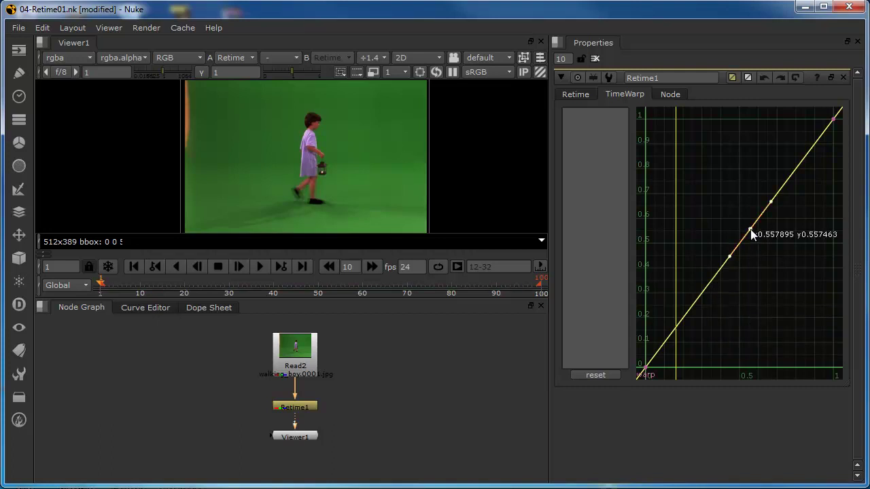
{"action": "left_click_drag", "start_coordinate": [750, 229], "coordinate": [747, 170]}
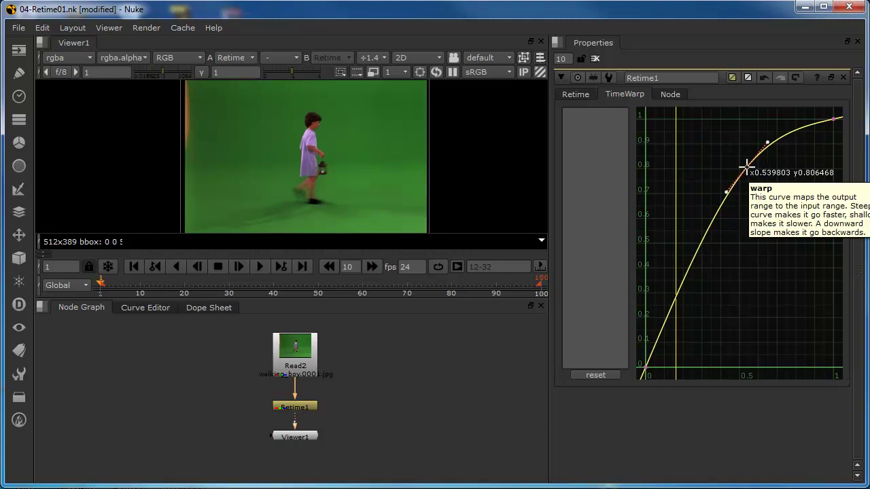
- Change the middle key point's interpolation to Linear and deselect it
{"action": "right_click", "coordinate": [750, 173]}
{"action": "mouse_move", "coordinate": [765, 176]}
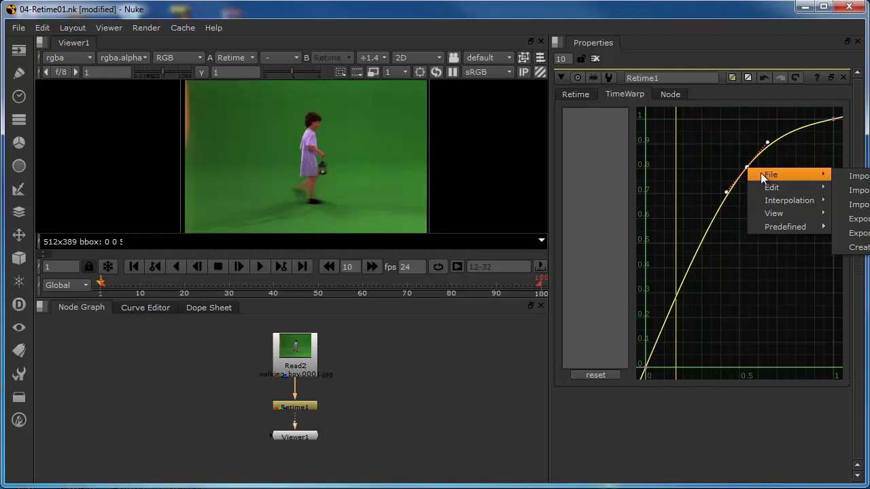
{"action": "mouse_move", "coordinate": [774, 201]}
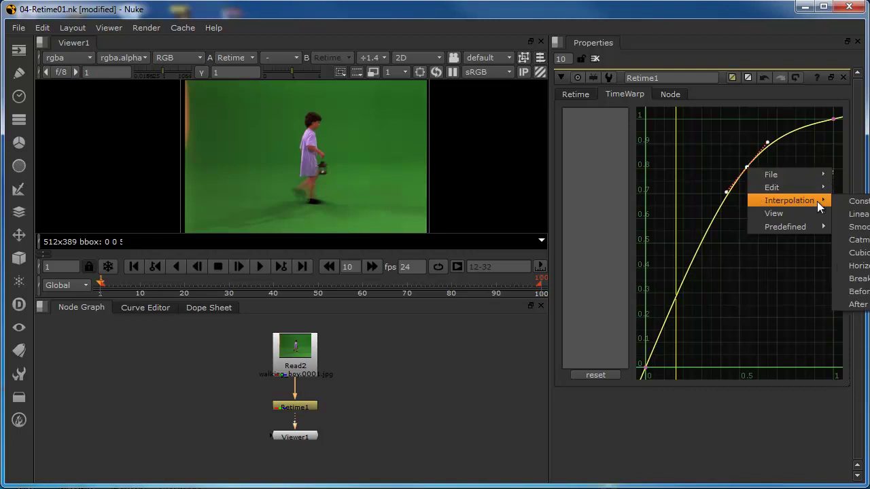
{"action": "left_click", "coordinate": [855, 214]}
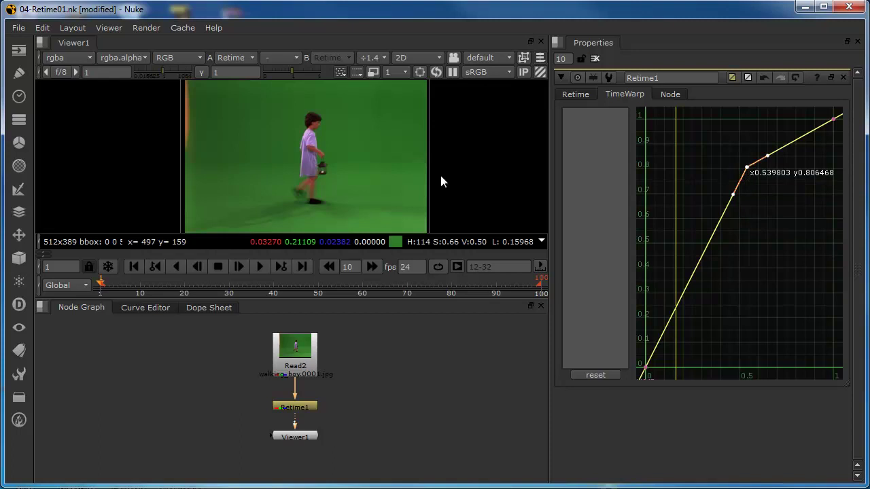
{"action": "left_click", "coordinate": [699, 213]}
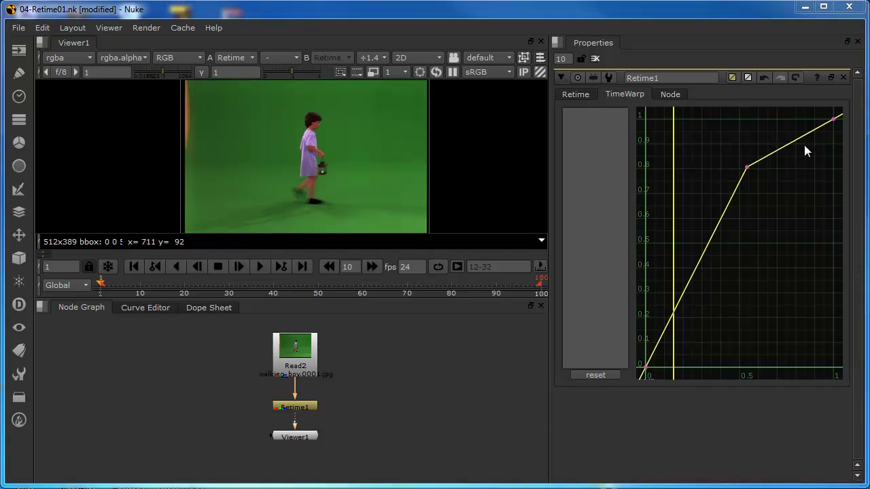
- Compare Retime1's speed and ranges with its warp curve, and review the retimed clip up to frame 50
{"action": "left_click", "coordinate": [832, 120], "text": "ctrl+alt"}
{"action": "left_click", "coordinate": [579, 96]}
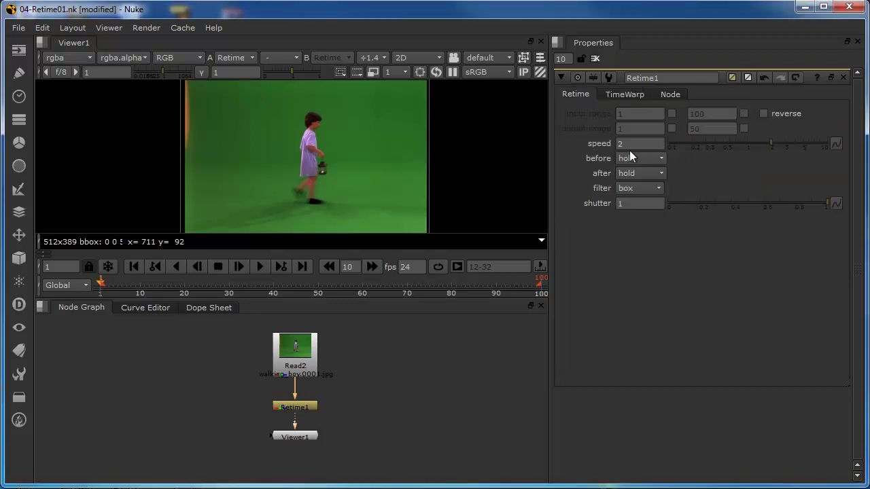
{"action": "left_click", "coordinate": [622, 95]}
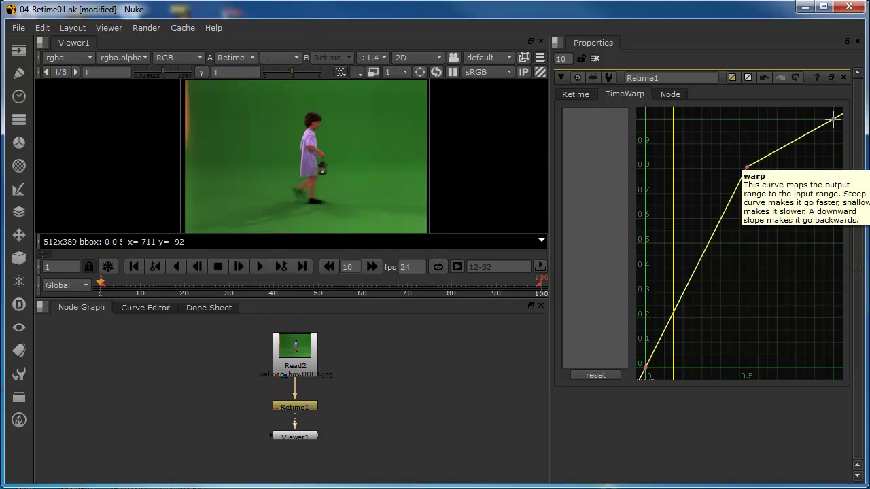
{"action": "left_click", "coordinate": [264, 266]}
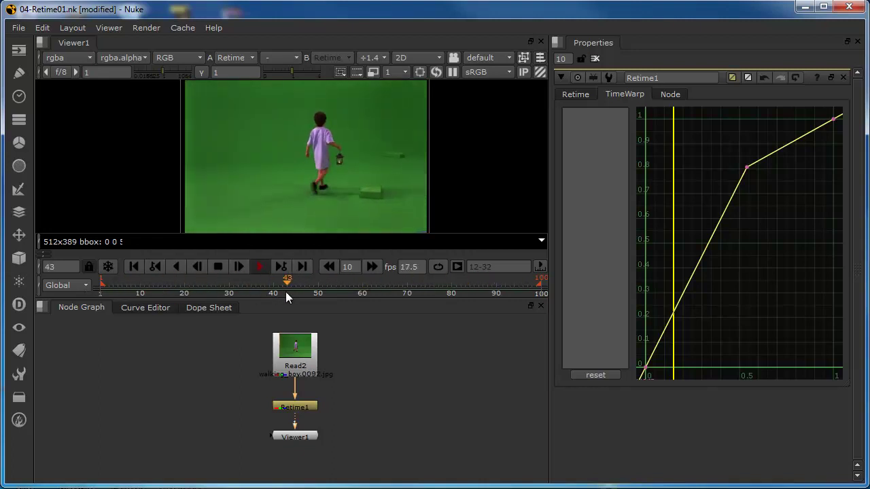
{"action": "left_click", "coordinate": [109, 289]}
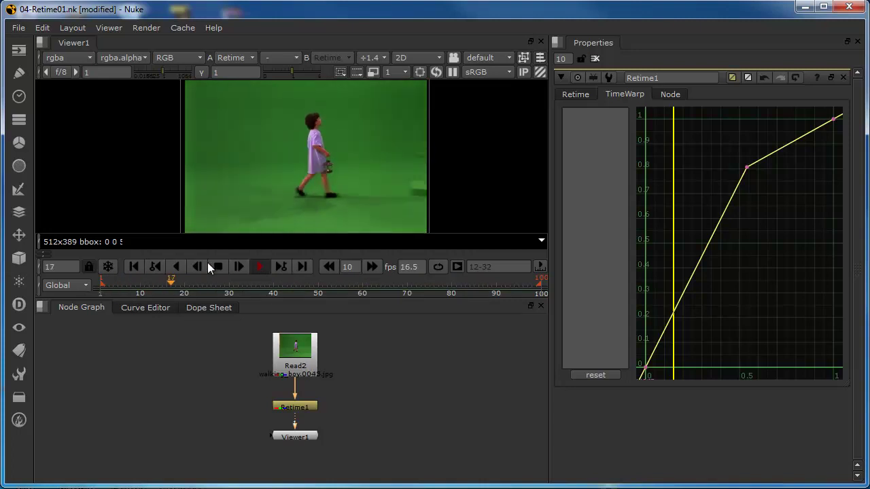
{"action": "left_click", "coordinate": [215, 286]}
{"action": "left_click_drag", "start_coordinate": [215, 285], "coordinate": [318, 286]}
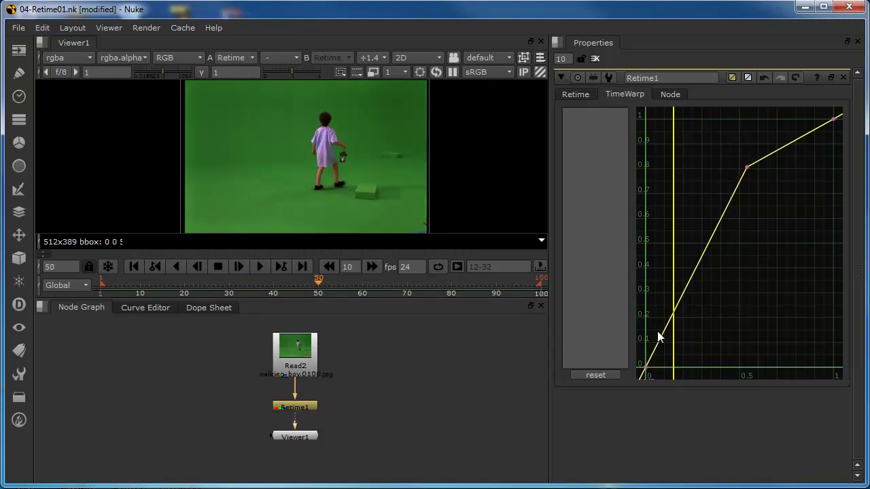
{"action": "left_click", "coordinate": [576, 95]}
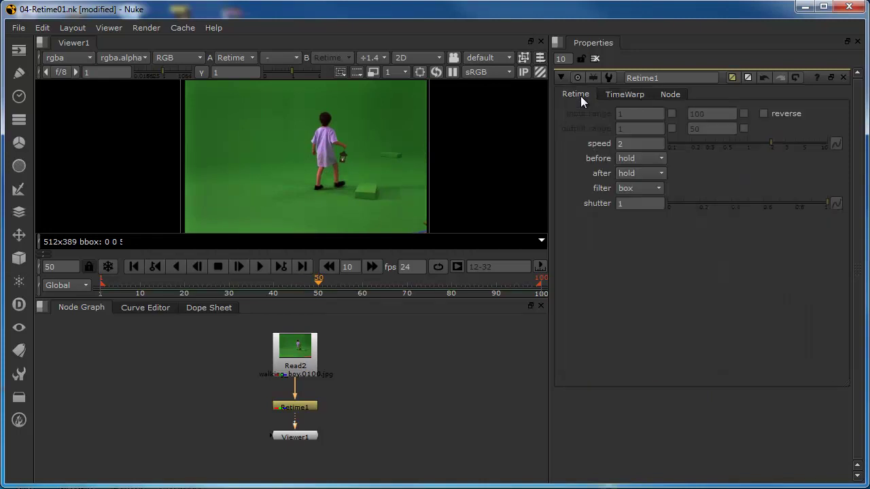
{"action": "left_click", "coordinate": [624, 94]}
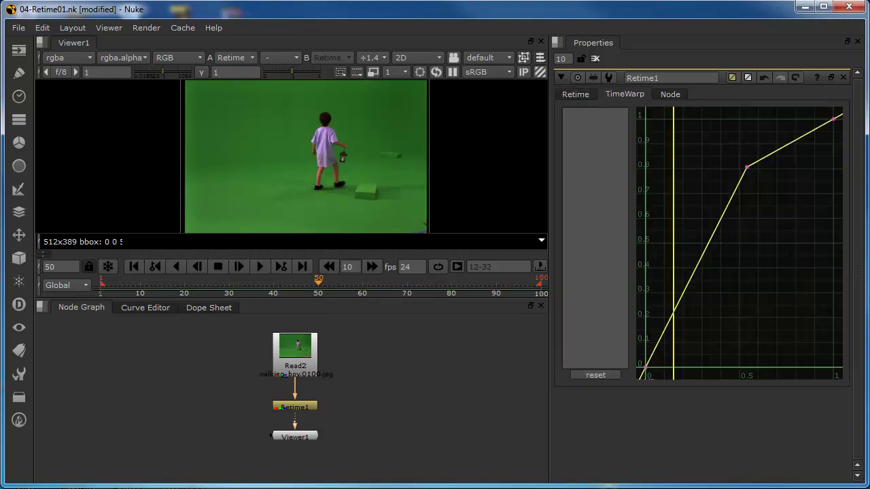